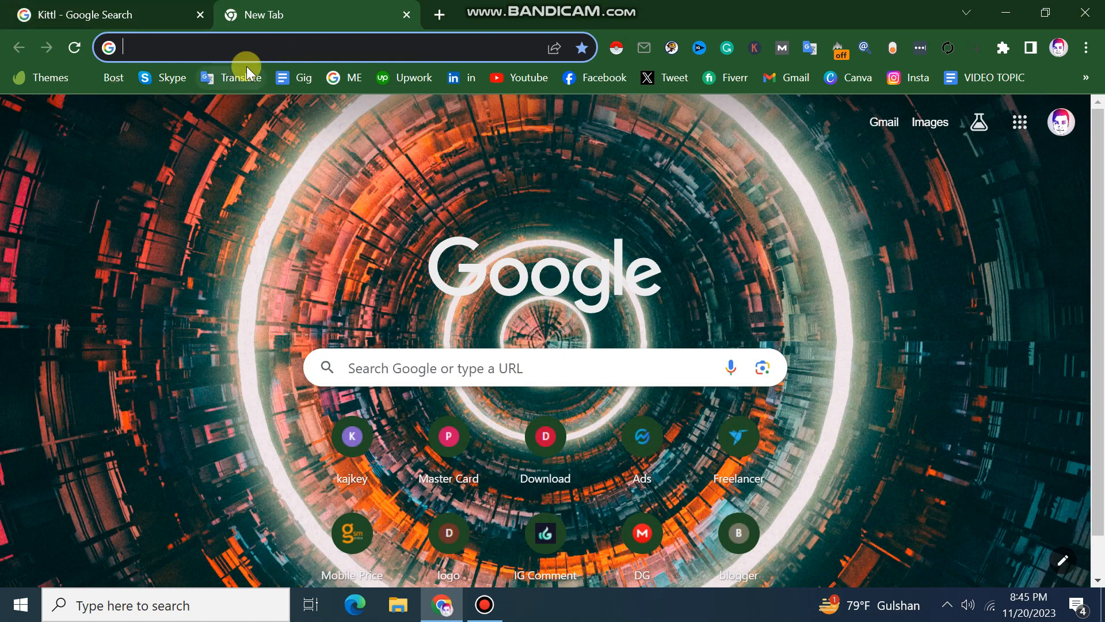
Open the official Kittl website from the Google search results for Kittl.
{"action": "left_click", "coordinate": [105, 7]}
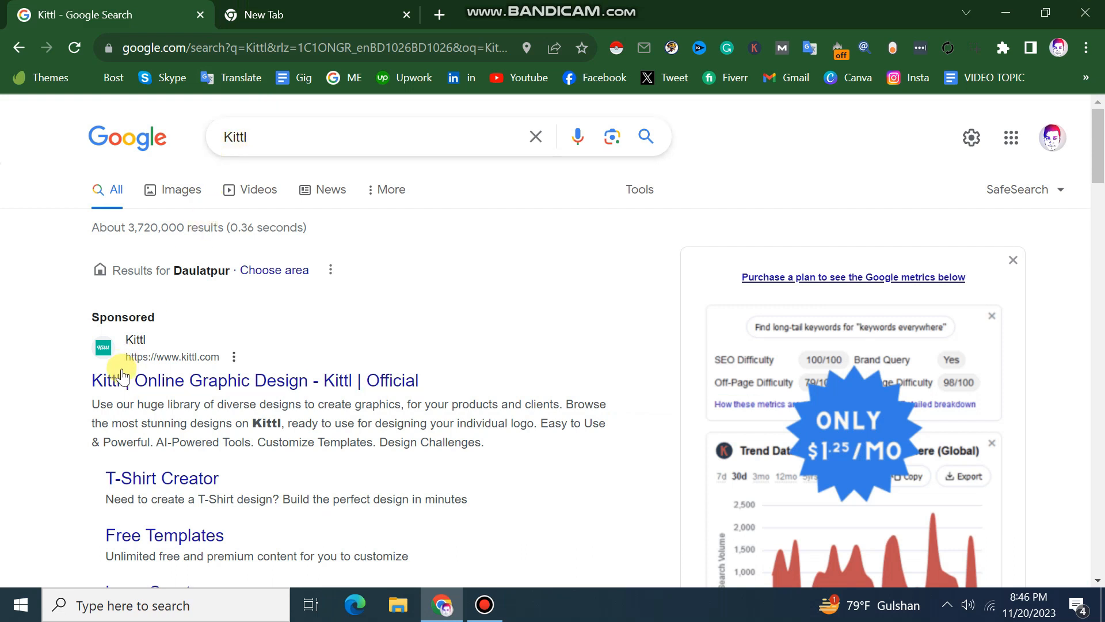
{"action": "left_click", "coordinate": [253, 47]}
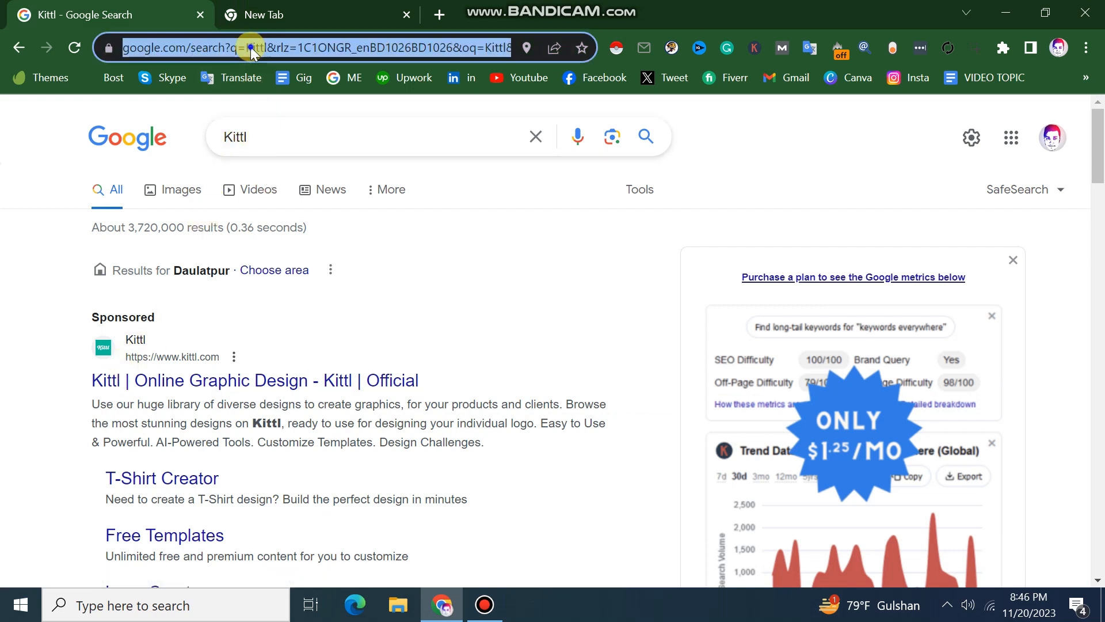
{"action": "right_click", "coordinate": [254, 45]}
{"action": "left_click", "coordinate": [300, 169]}
{"action": "key", "text": "Return"}
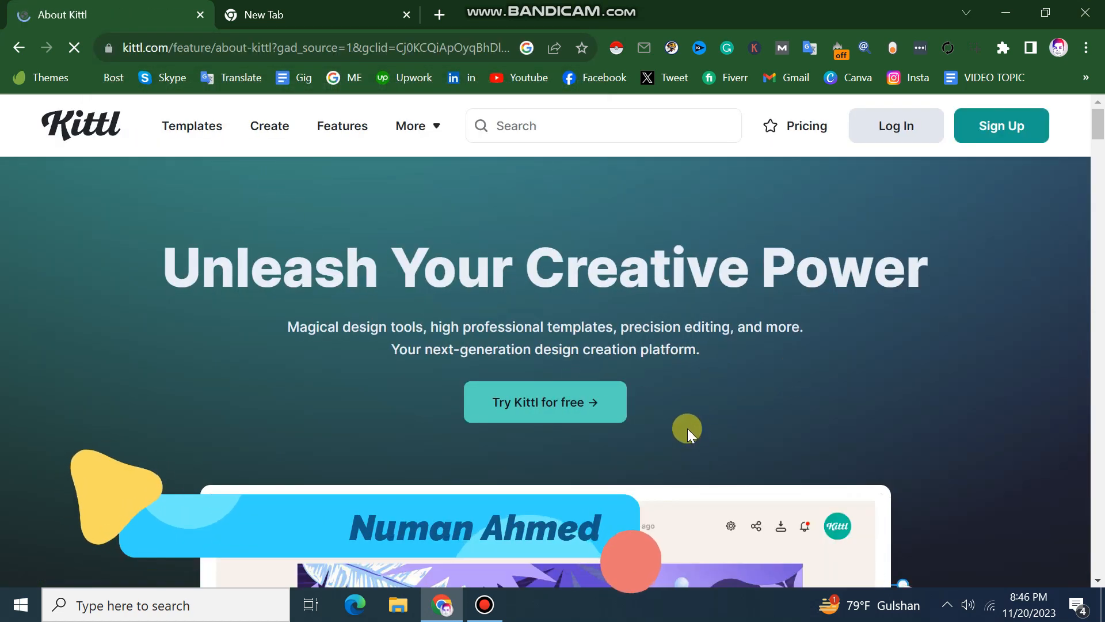
Sign up for Kittl with an existing Google account and dismiss the remaining Google sign-in prompt.
{"action": "scroll", "coordinate": [687, 428], "scroll_direction": "down", "scroll_amount": 1}
{"action": "scroll", "coordinate": [806, 299], "scroll_direction": "up", "scroll_amount": 1}
{"action": "left_click", "coordinate": [992, 132]}
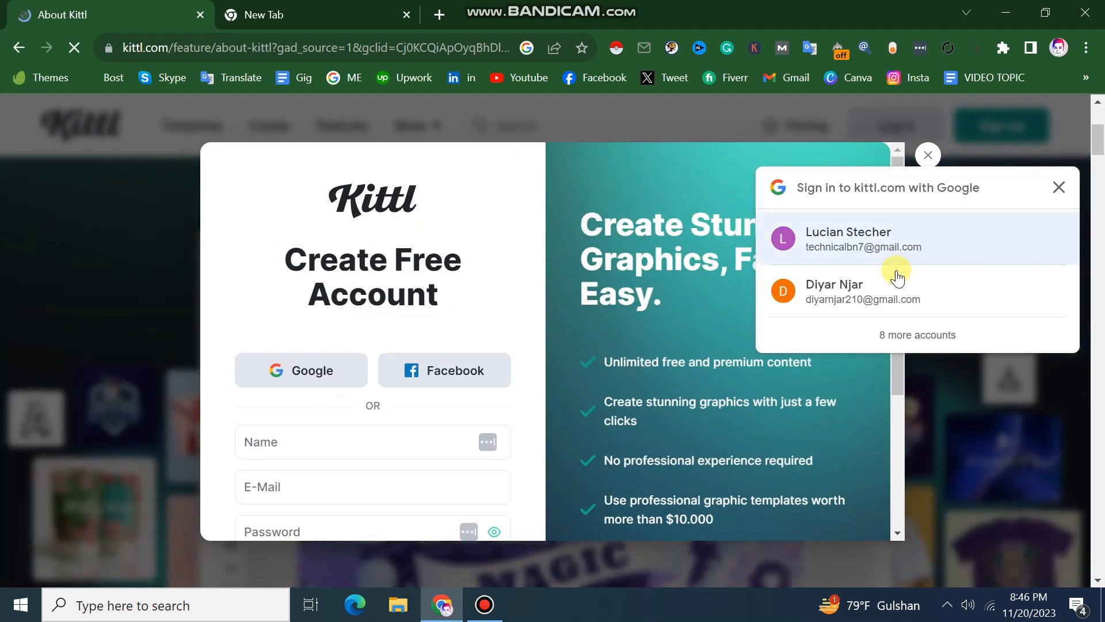
{"action": "left_click", "coordinate": [899, 301]}
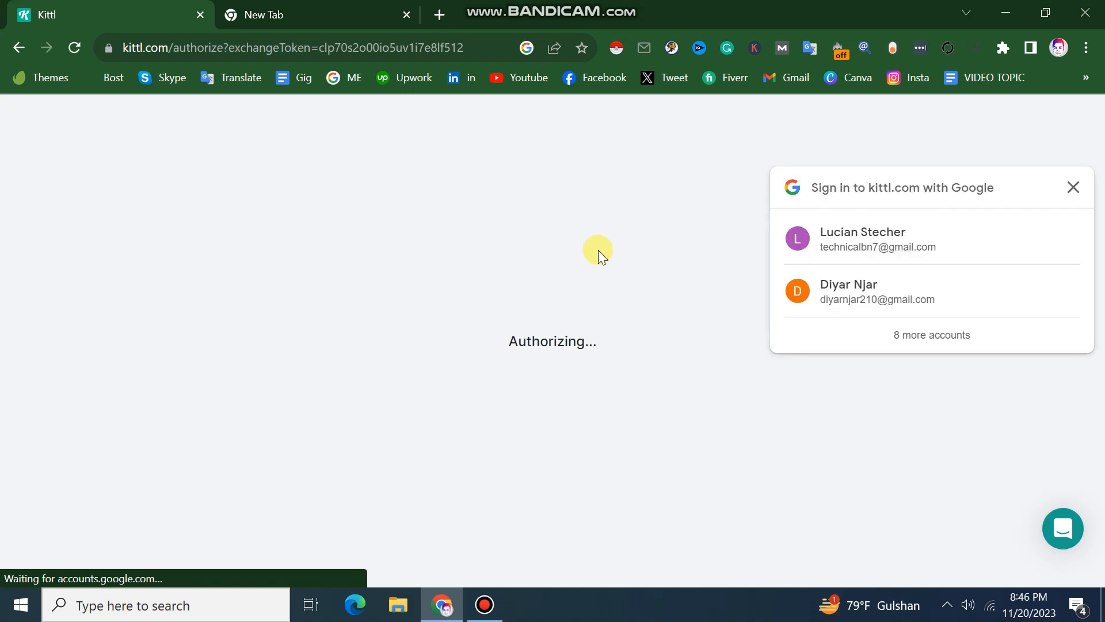
{"action": "left_click", "coordinate": [1072, 188]}
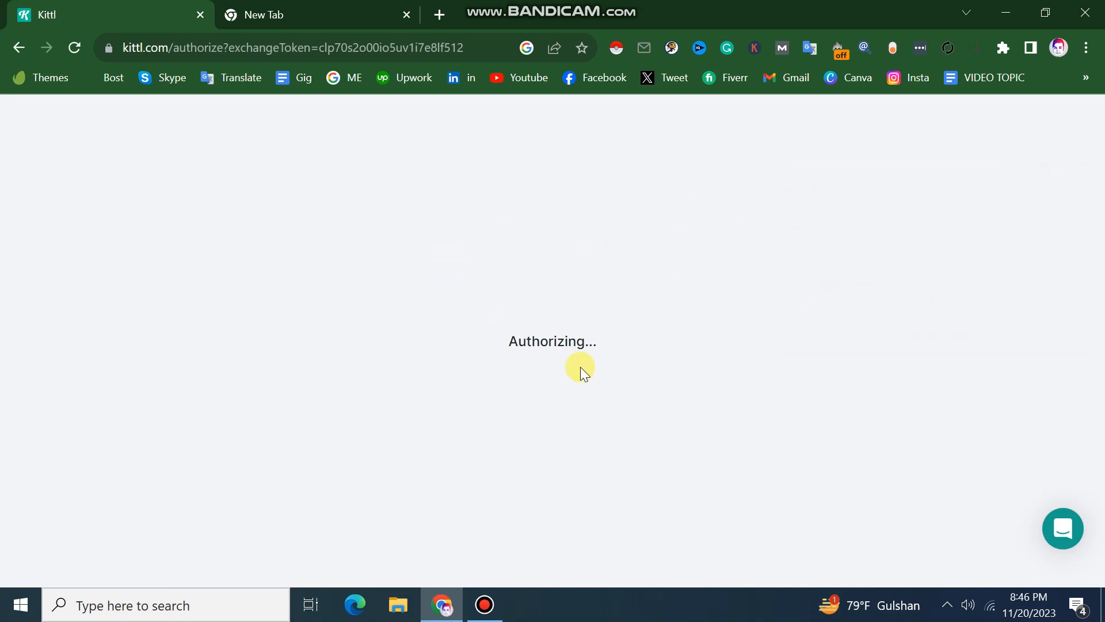
Start a new project from the Kittl home page.
{"action": "scroll", "coordinate": [498, 363], "scroll_direction": "down", "scroll_amount": 2}
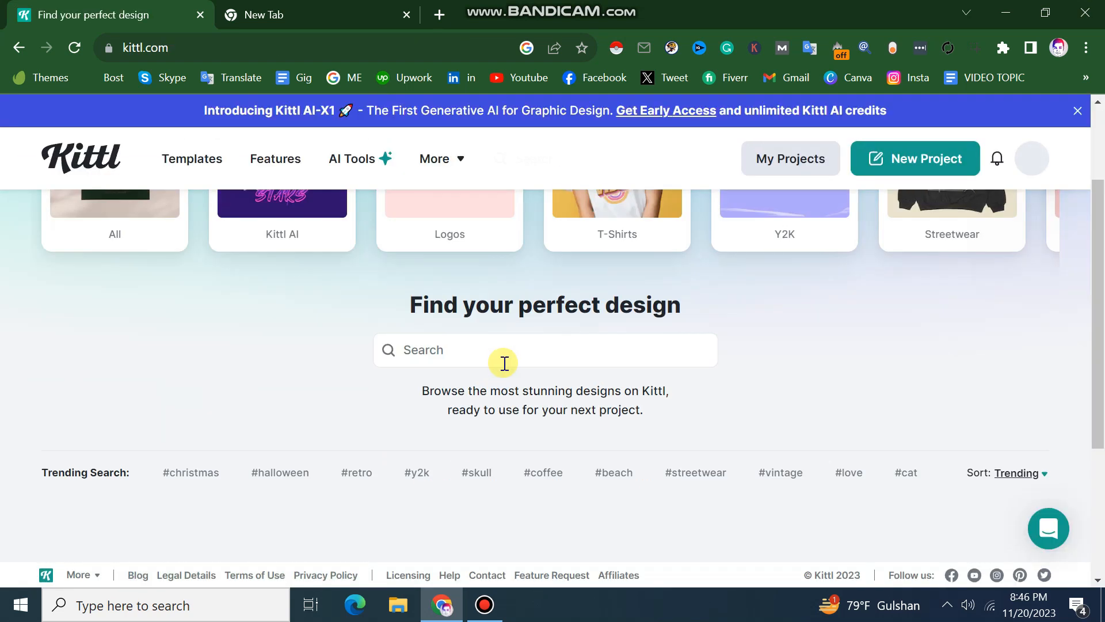
{"action": "scroll", "coordinate": [498, 364], "scroll_direction": "up", "scroll_amount": 2}
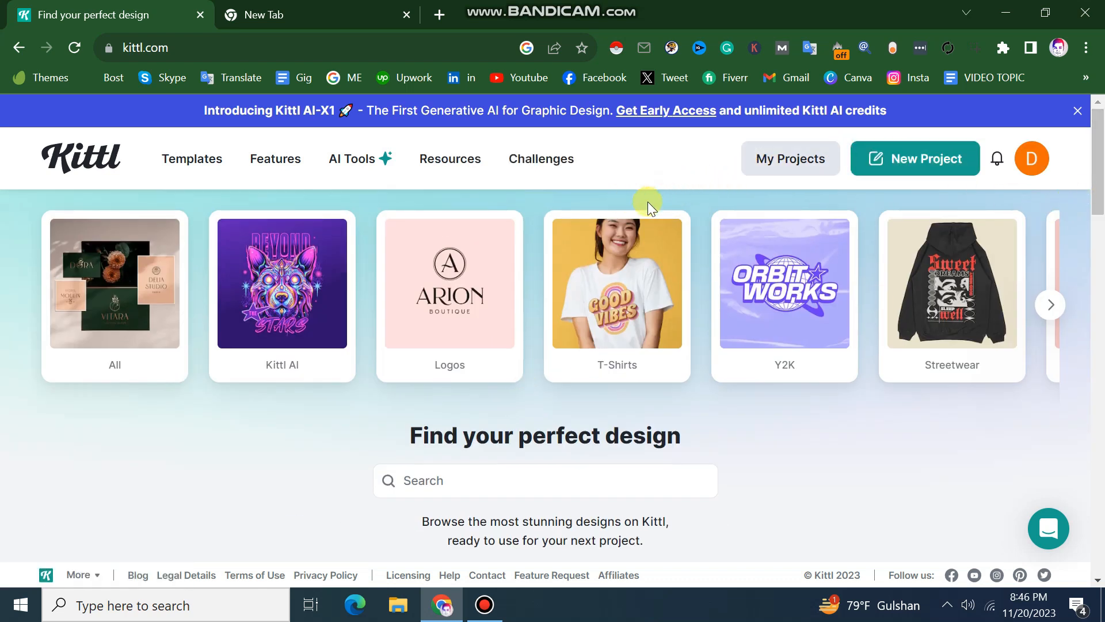
{"action": "left_click", "coordinate": [891, 159]}
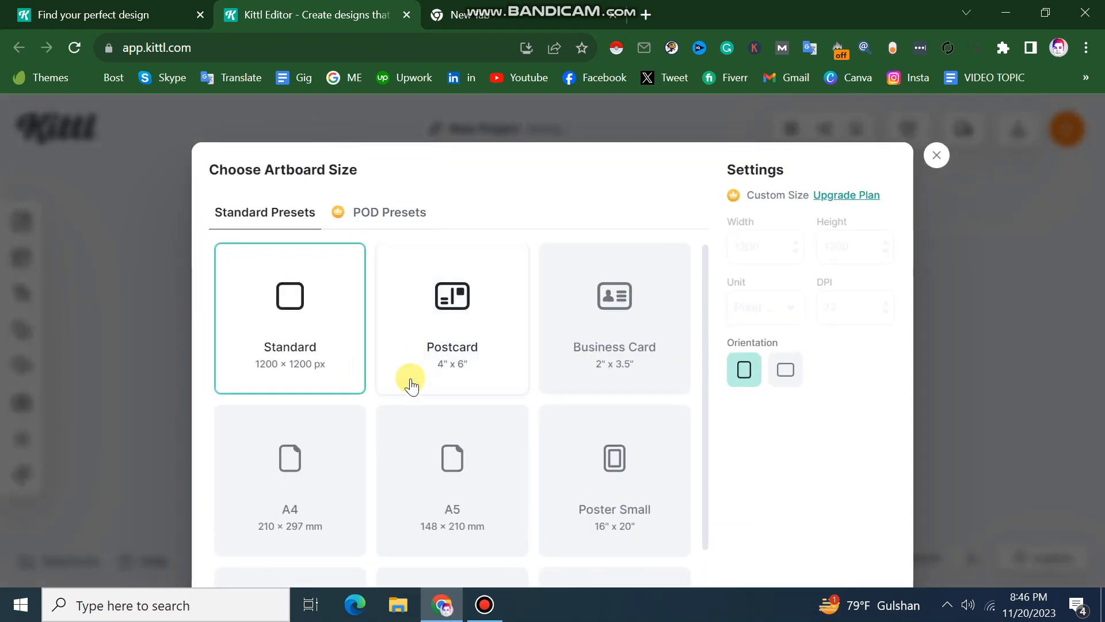
Choose the Instagram Post artboard preset with landscape orientation.
{"action": "scroll", "coordinate": [406, 357], "scroll_direction": "down", "scroll_amount": 2}
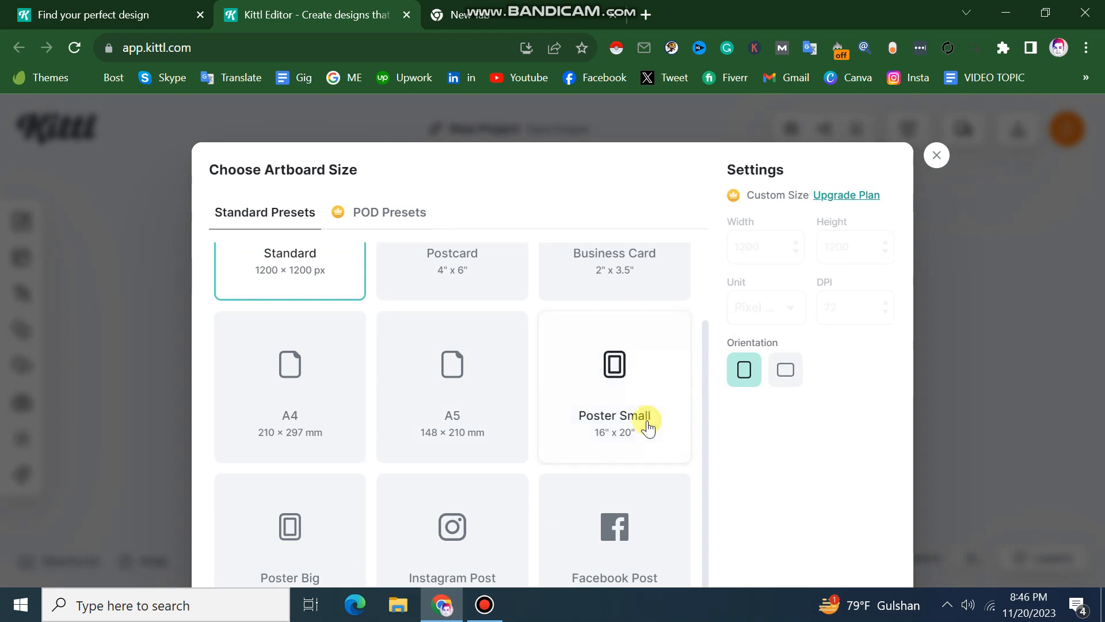
{"action": "left_click", "coordinate": [470, 554]}
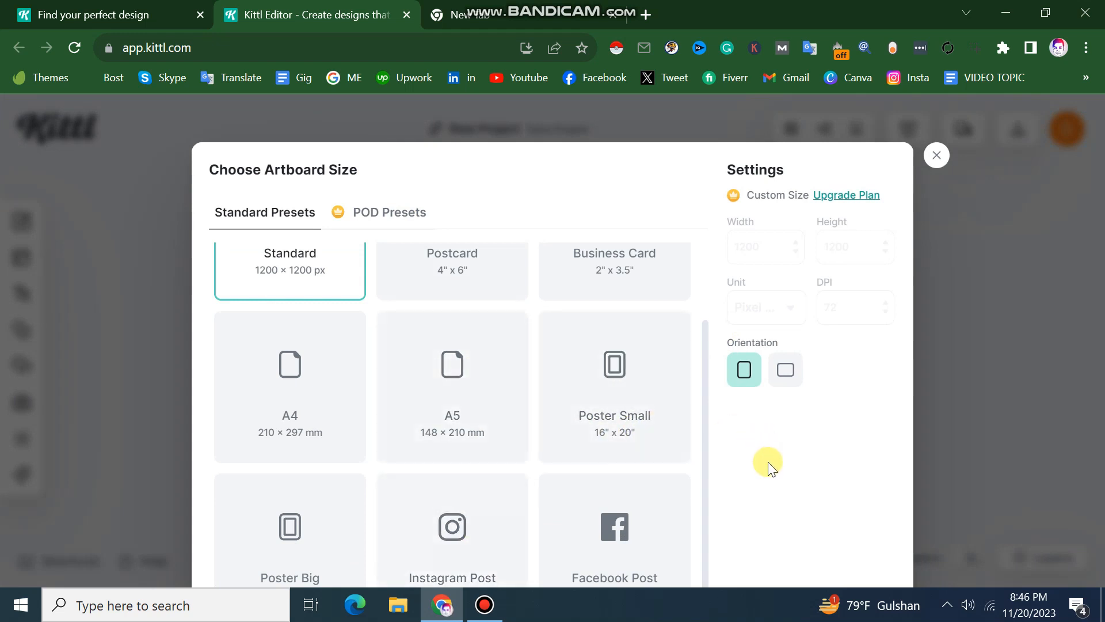
{"action": "left_click", "coordinate": [449, 512]}
{"action": "scroll", "coordinate": [391, 567], "scroll_direction": "up", "scroll_amount": 1}
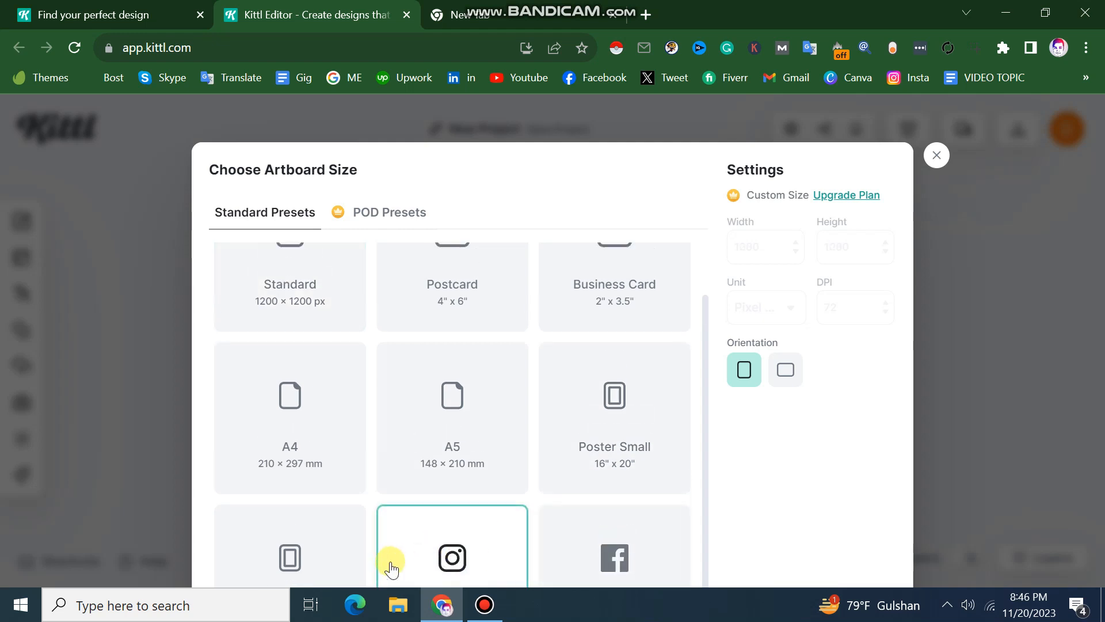
{"action": "scroll", "coordinate": [395, 558], "scroll_direction": "down", "scroll_amount": 1}
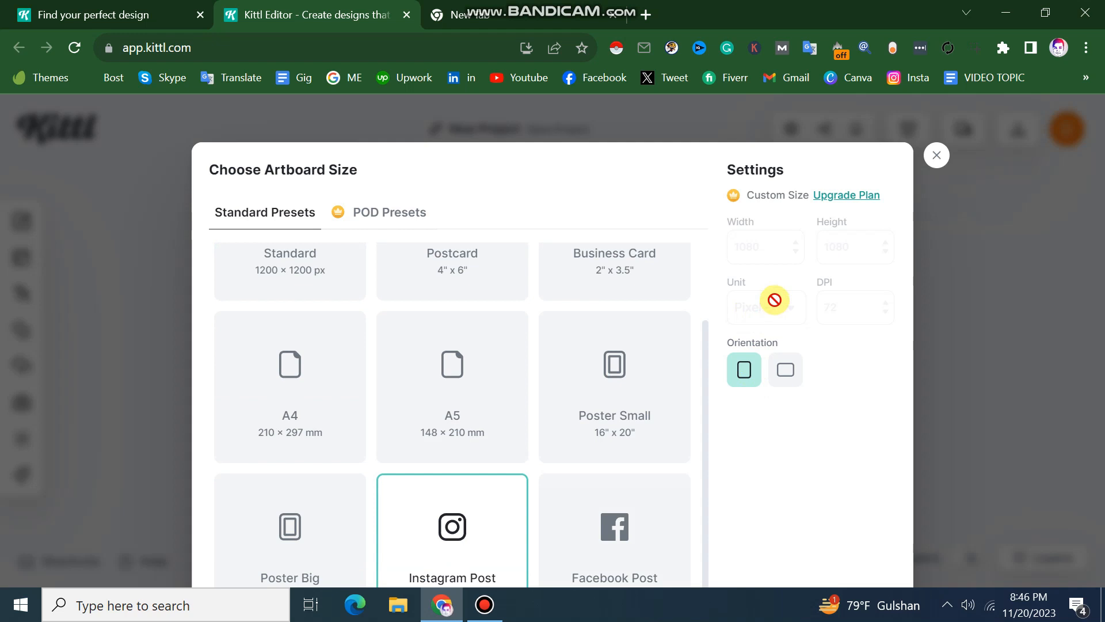
{"action": "left_click", "coordinate": [788, 368]}
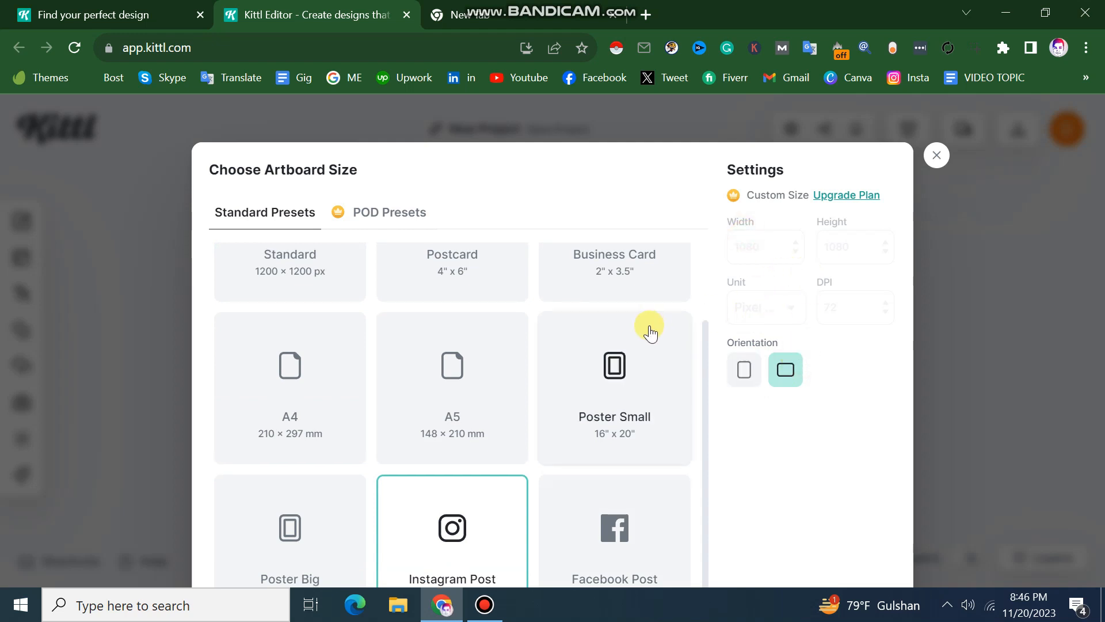
Choose the Standard 1200 × 1200 px artboard preset and close the artboard size dialog.
{"action": "scroll", "coordinate": [651, 333], "scroll_direction": "up", "scroll_amount": 3}
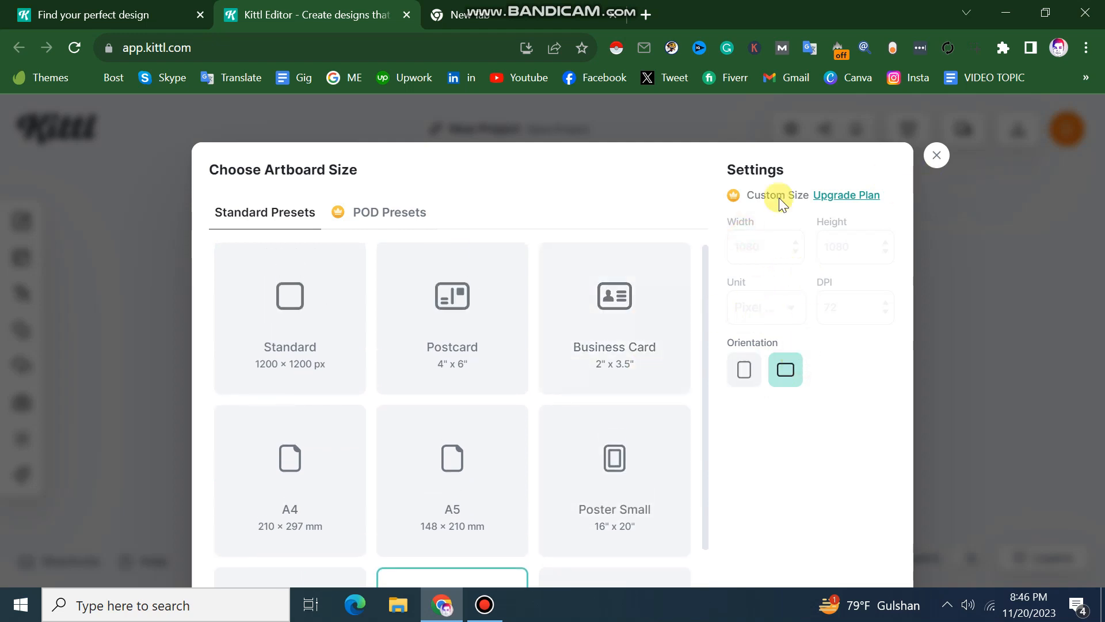
{"action": "left_click", "coordinate": [234, 316]}
{"action": "left_click", "coordinate": [940, 158]}
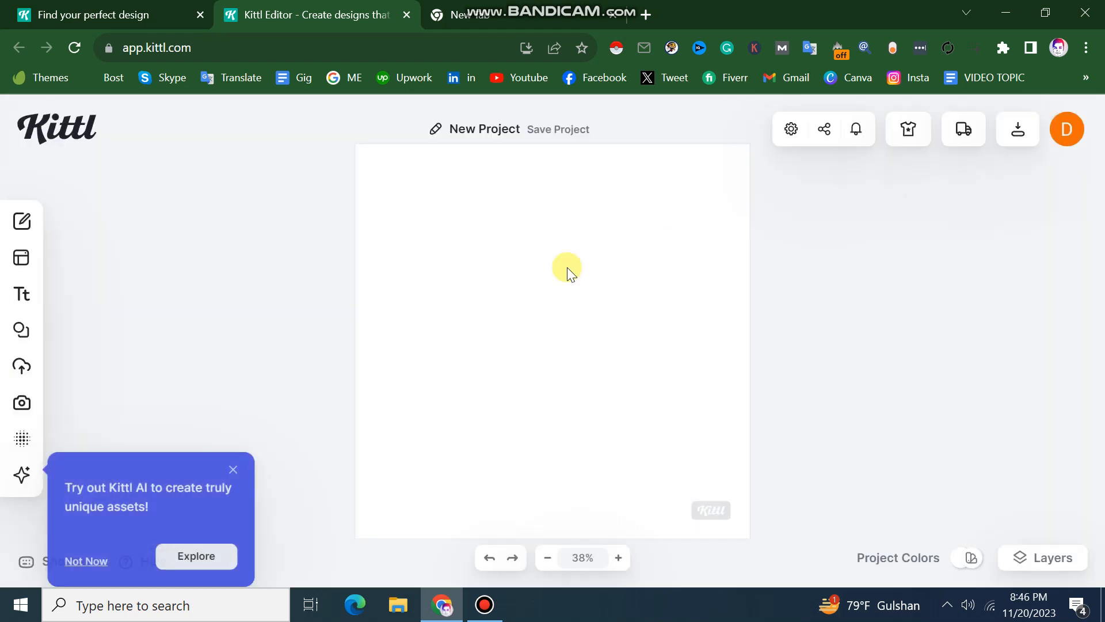
Open the logo templates library and dismiss the Kittl AI promotion.
{"action": "scroll", "coordinate": [514, 306], "scroll_direction": "down", "scroll_amount": 3}
{"action": "scroll", "coordinate": [514, 306], "scroll_direction": "up", "scroll_amount": 6}
{"action": "scroll", "coordinate": [516, 306], "scroll_direction": "down", "scroll_amount": 5}
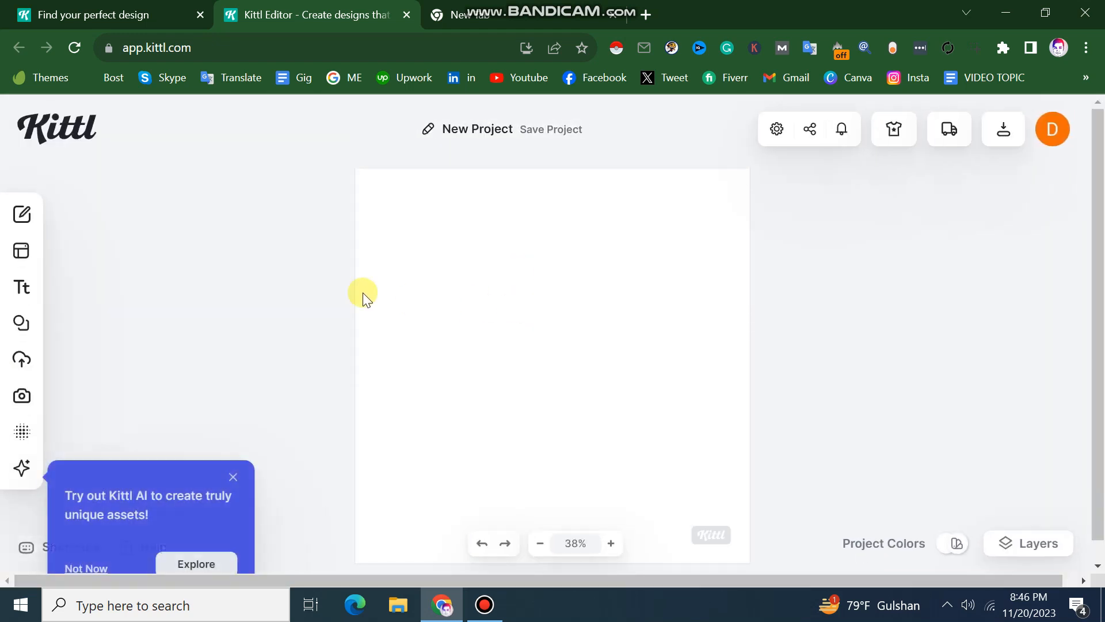
{"action": "mouse_move", "coordinate": [21, 214]}
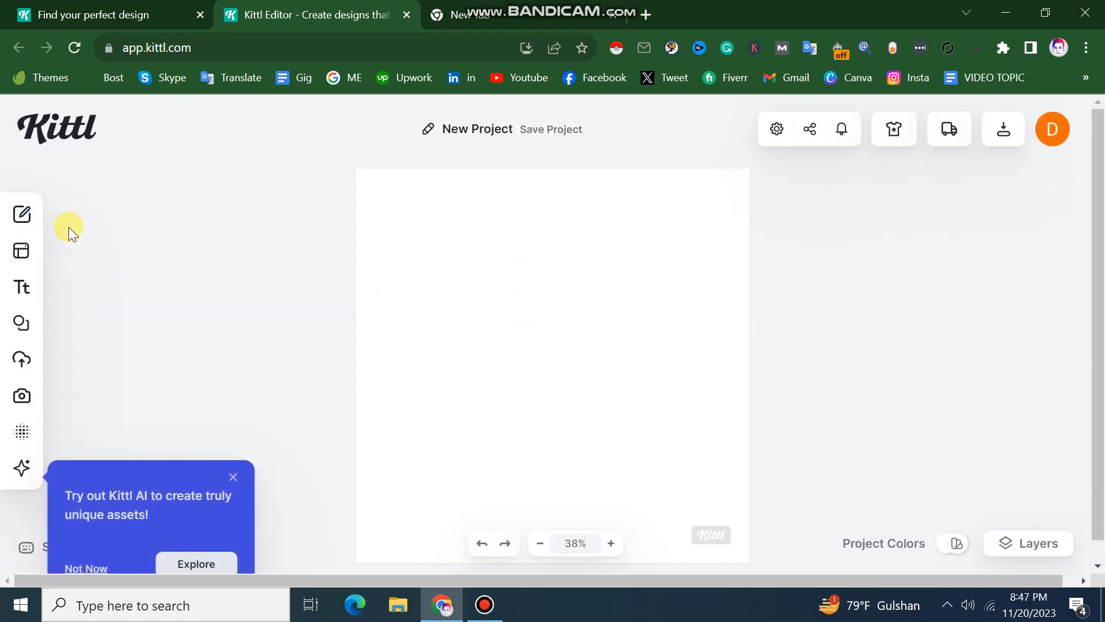
{"action": "left_click", "coordinate": [67, 253]}
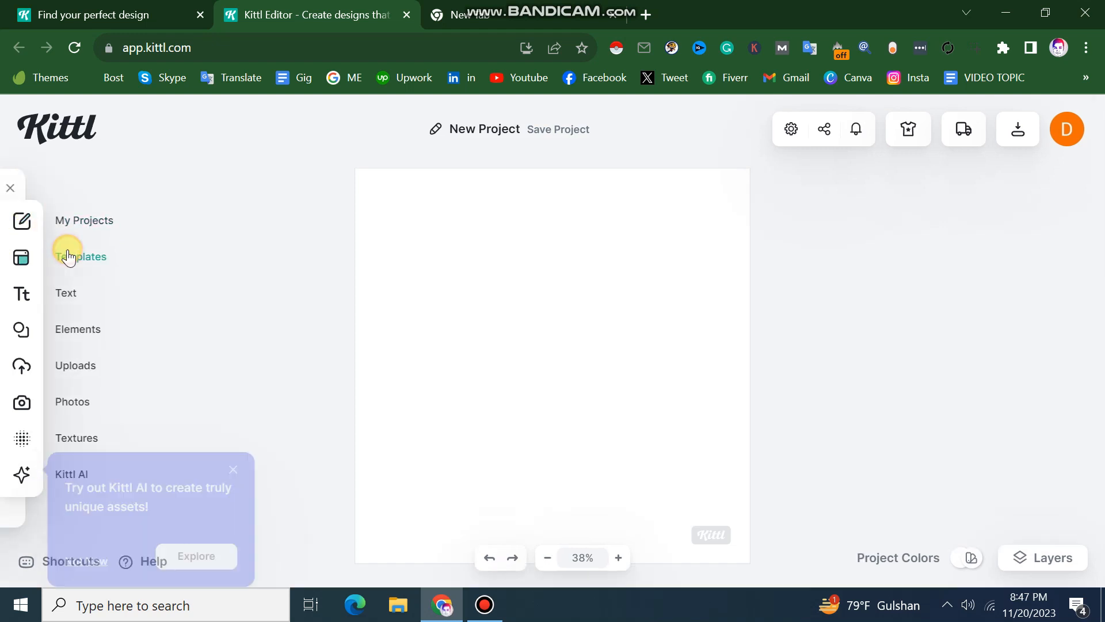
{"action": "left_click", "coordinate": [234, 477]}
Load the Charleston logo template from the Handwritten category onto the artboard.
{"action": "scroll", "coordinate": [257, 436], "scroll_direction": "down", "scroll_amount": 5}
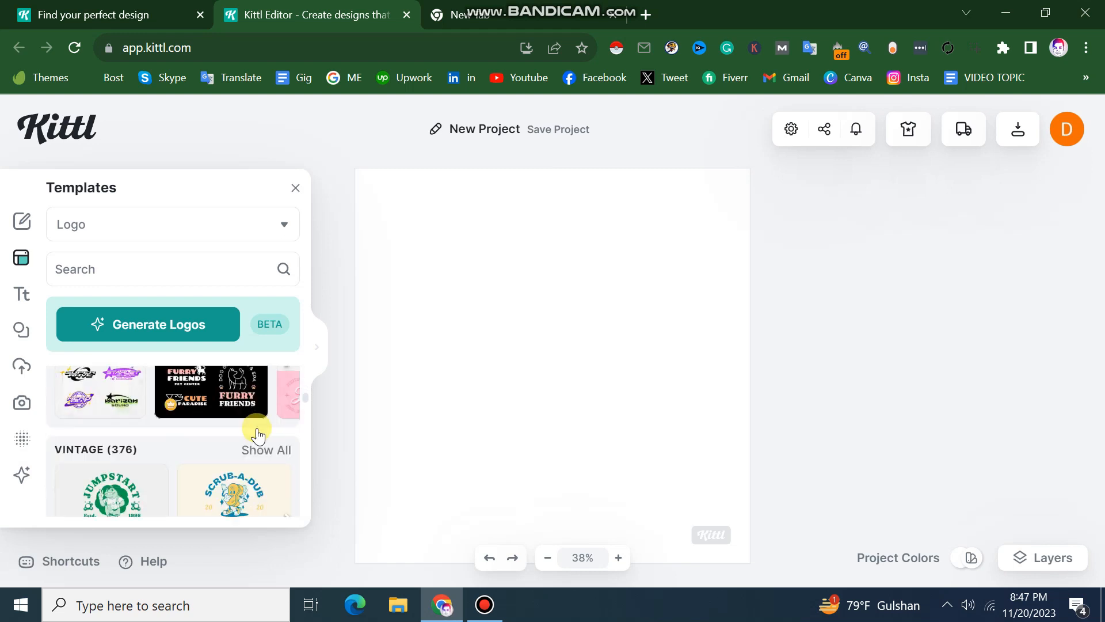
{"action": "scroll", "coordinate": [258, 436], "scroll_direction": "down", "scroll_amount": 8}
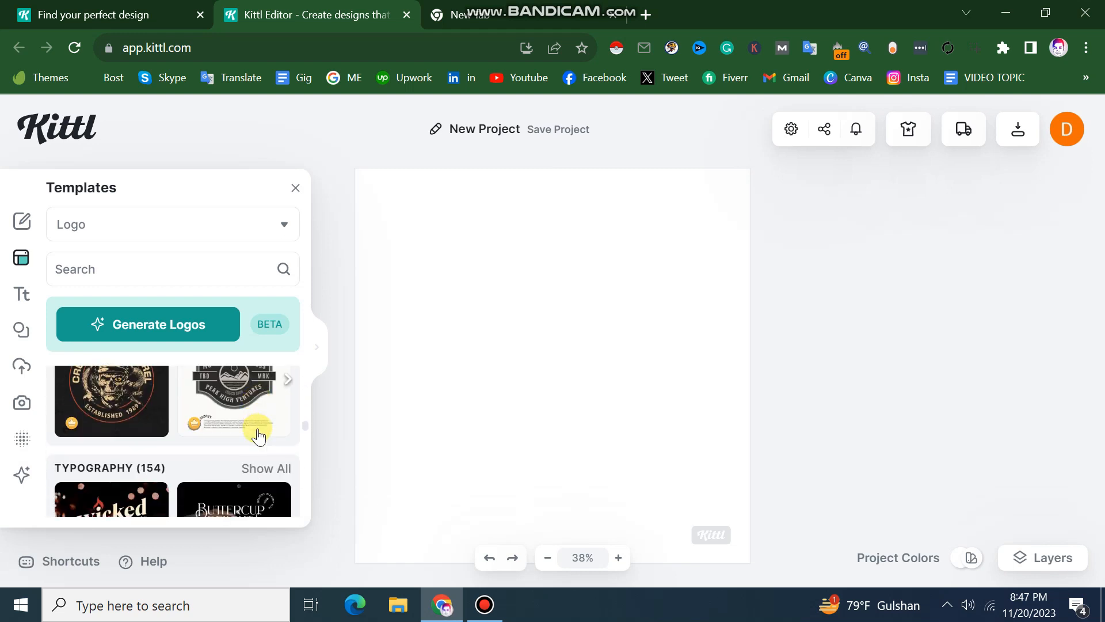
{"action": "scroll", "coordinate": [258, 432], "scroll_direction": "down", "scroll_amount": 6}
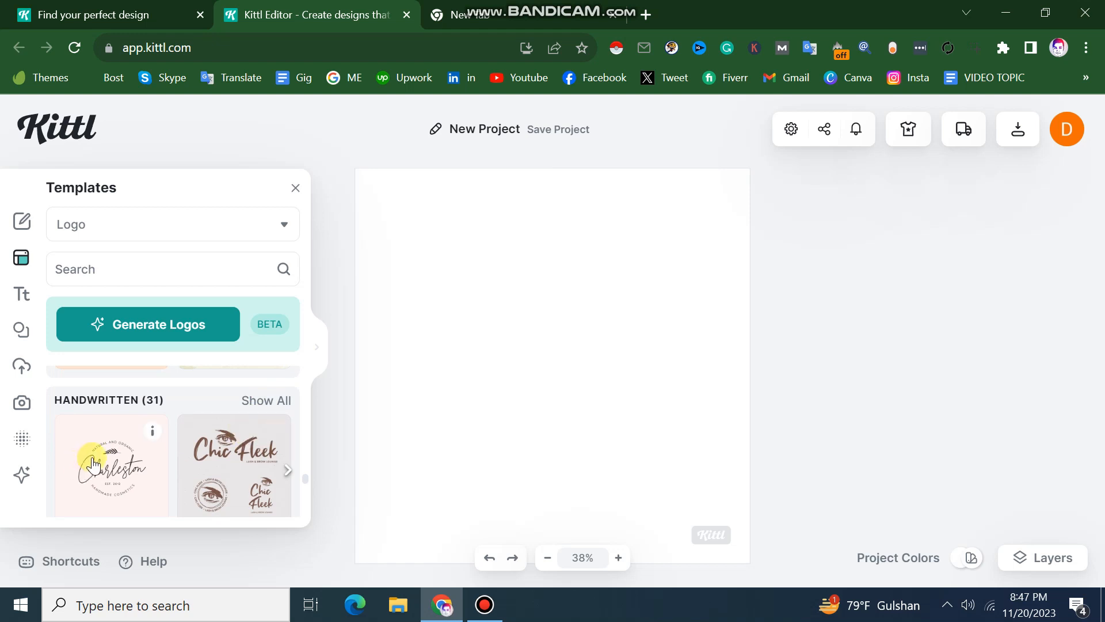
{"action": "left_click", "coordinate": [95, 477]}
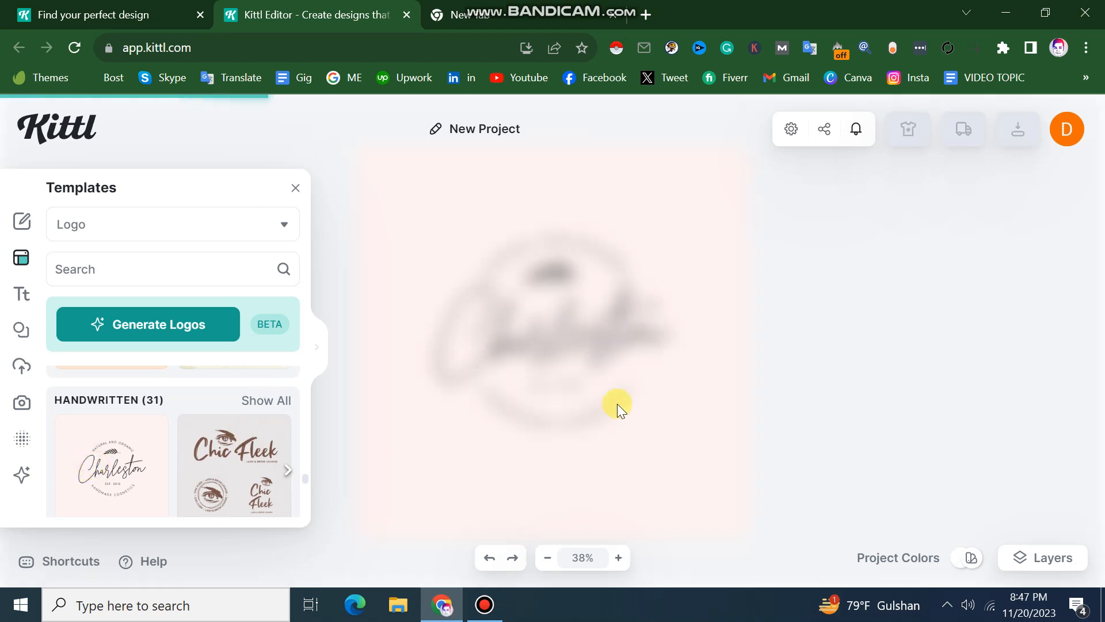
Load the winged Volley Ball Sport logo template from the Sports category onto the artboard.
{"action": "scroll", "coordinate": [268, 420], "scroll_direction": "down", "scroll_amount": 3}
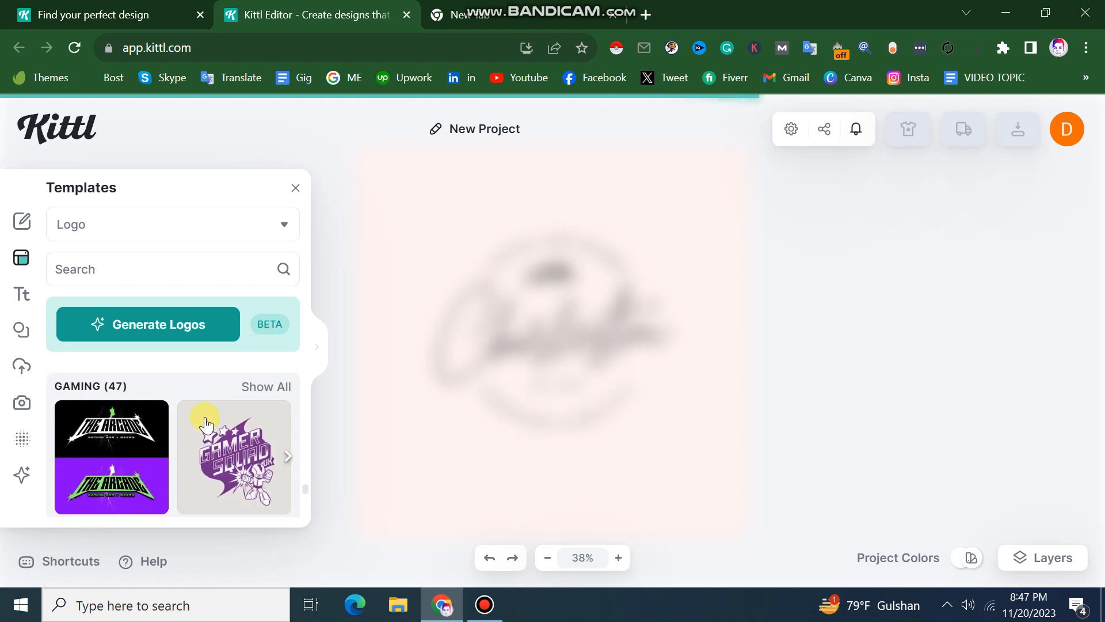
{"action": "scroll", "coordinate": [679, 380], "scroll_direction": "down", "scroll_amount": 3}
{"action": "scroll", "coordinate": [679, 380], "scroll_direction": "up", "scroll_amount": 6}
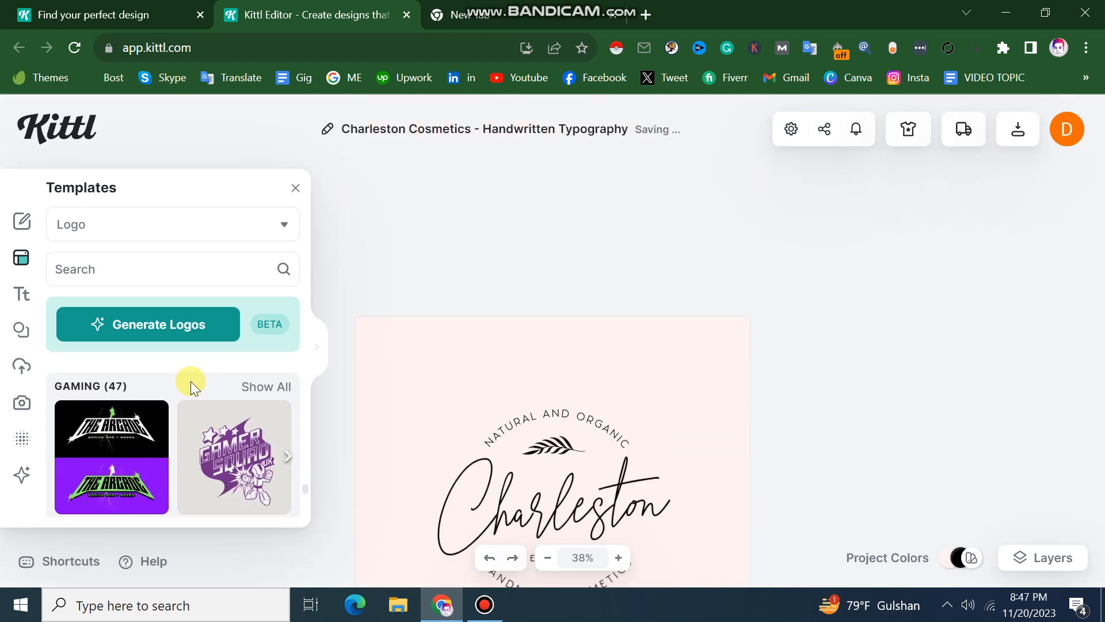
{"action": "scroll", "coordinate": [192, 382], "scroll_direction": "down", "scroll_amount": 5}
{"action": "scroll", "coordinate": [247, 493], "scroll_direction": "up", "scroll_amount": 1}
{"action": "scroll", "coordinate": [230, 454], "scroll_direction": "down", "scroll_amount": 1}
{"action": "scroll", "coordinate": [214, 459], "scroll_direction": "up", "scroll_amount": 1}
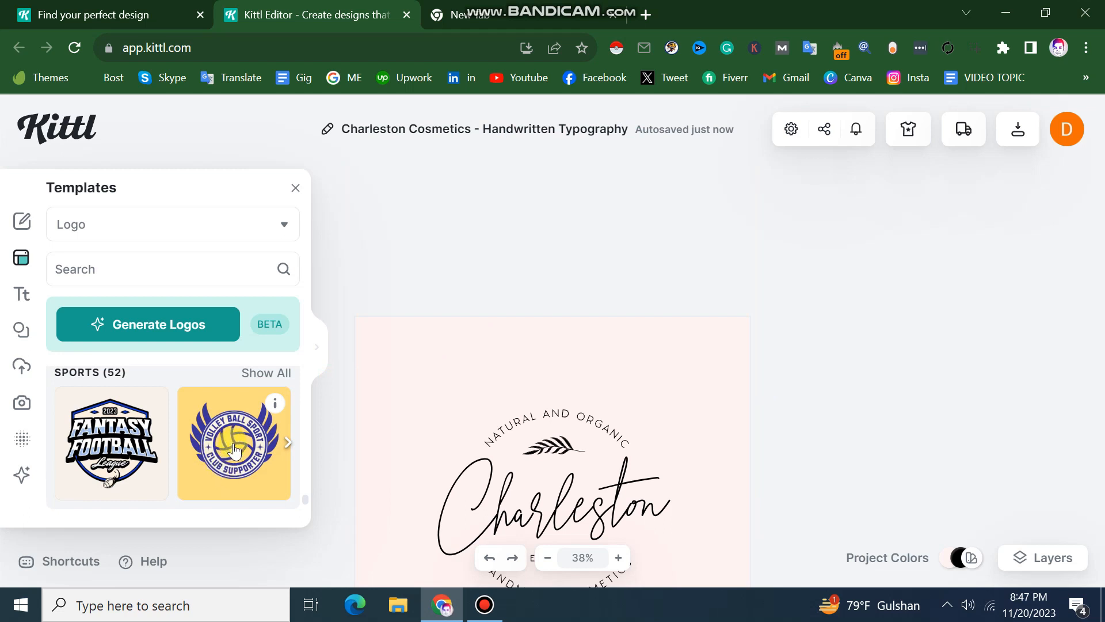
{"action": "left_click", "coordinate": [229, 454]}
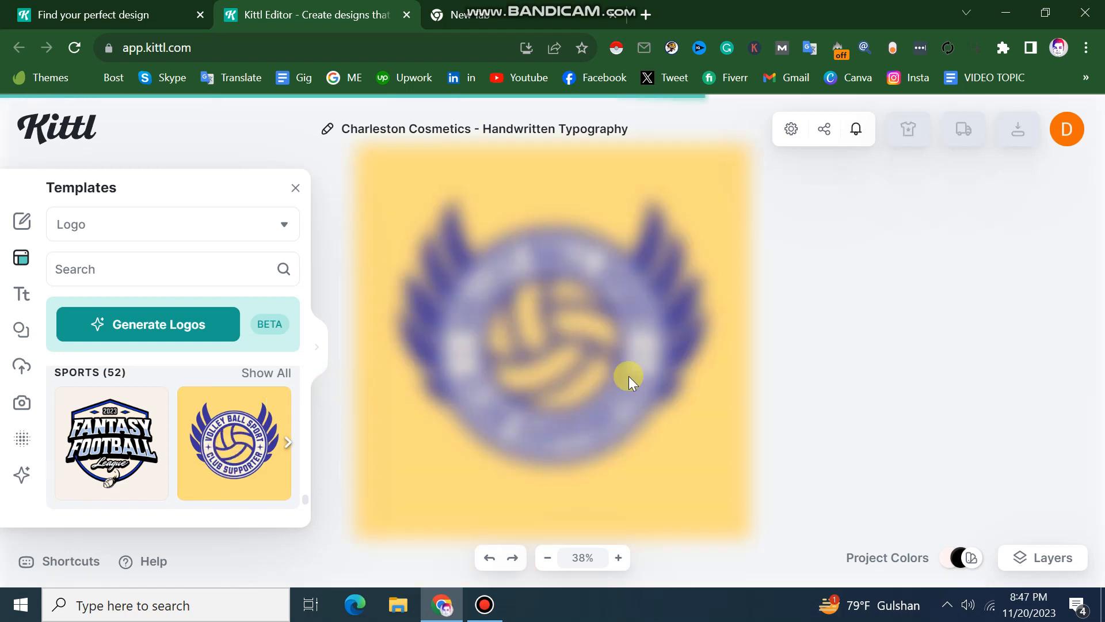
Deselect the logo text, expand the template library to view more sports logos, and close it.
{"action": "left_click", "coordinate": [540, 266]}
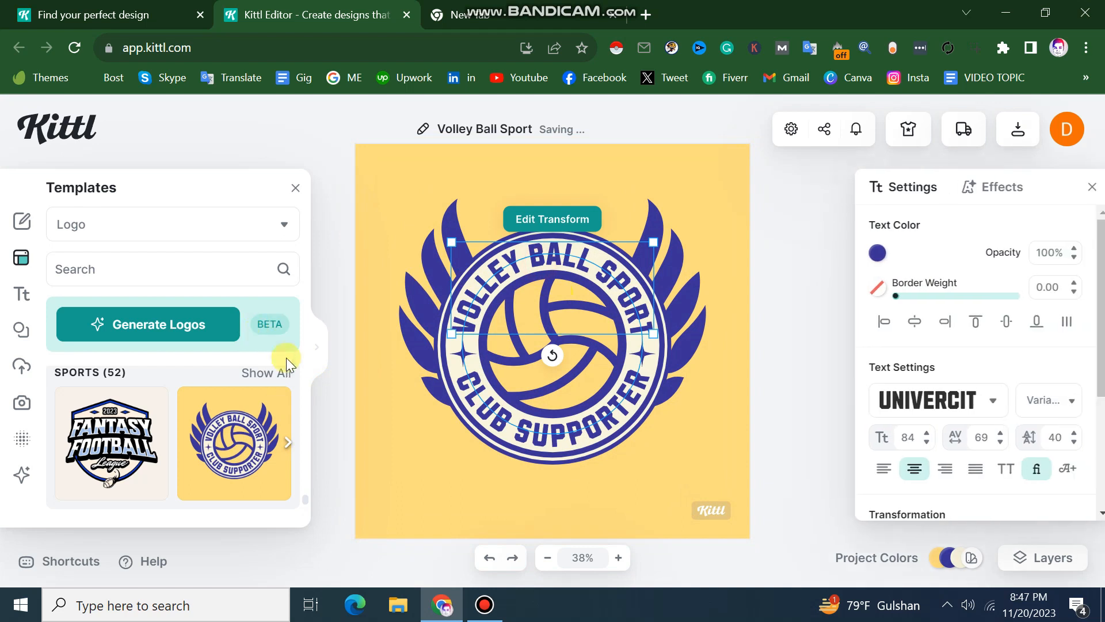
{"action": "left_click", "coordinate": [820, 409]}
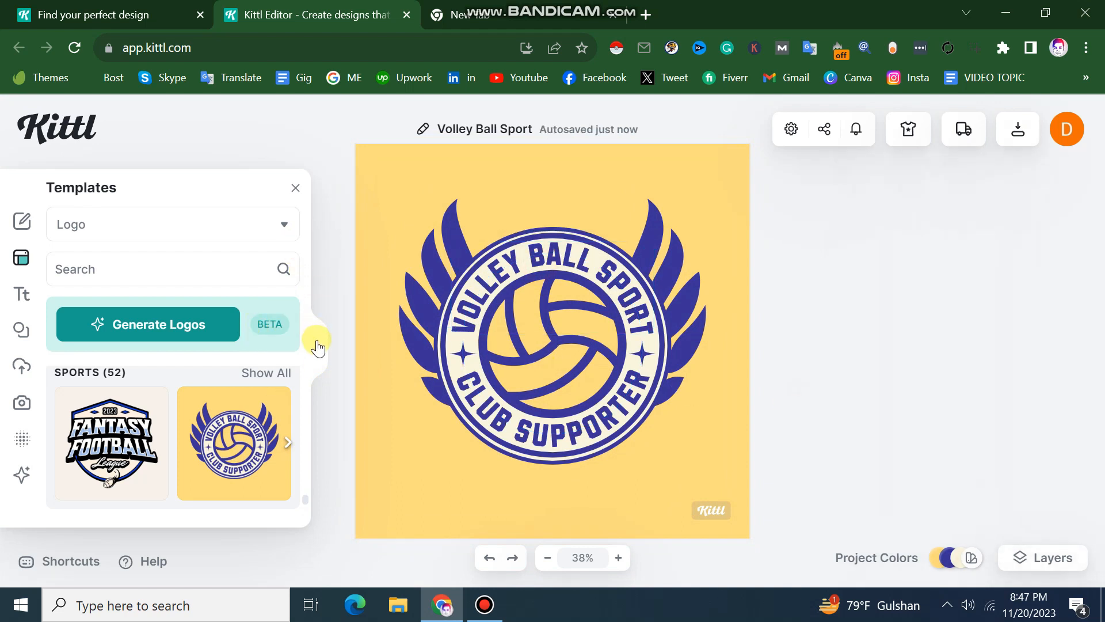
{"action": "left_click", "coordinate": [318, 346]}
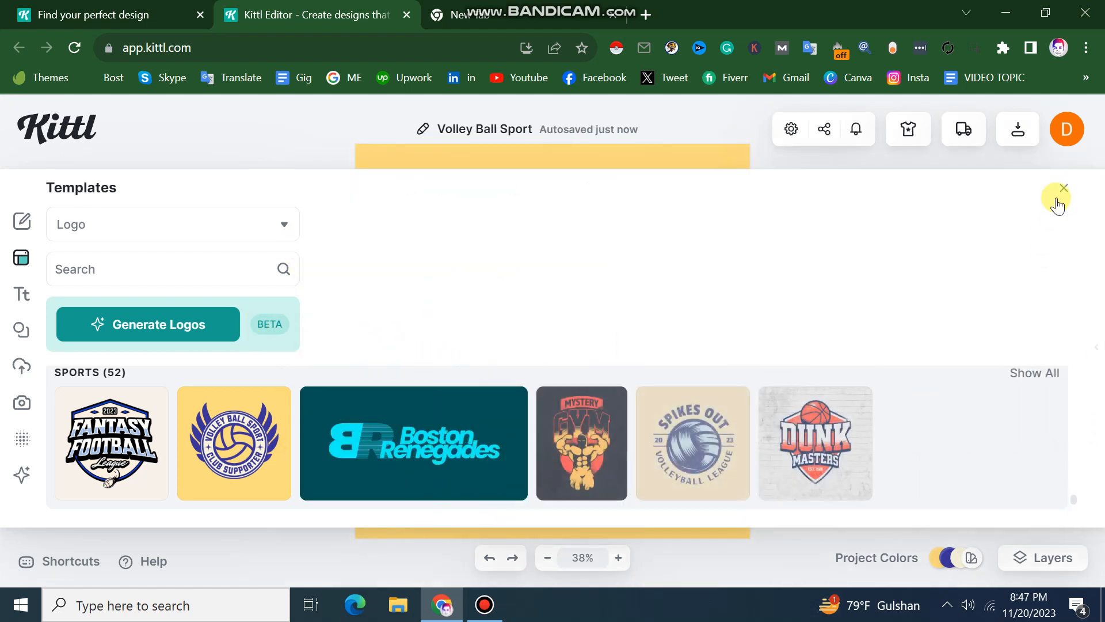
{"action": "left_click", "coordinate": [1058, 197]}
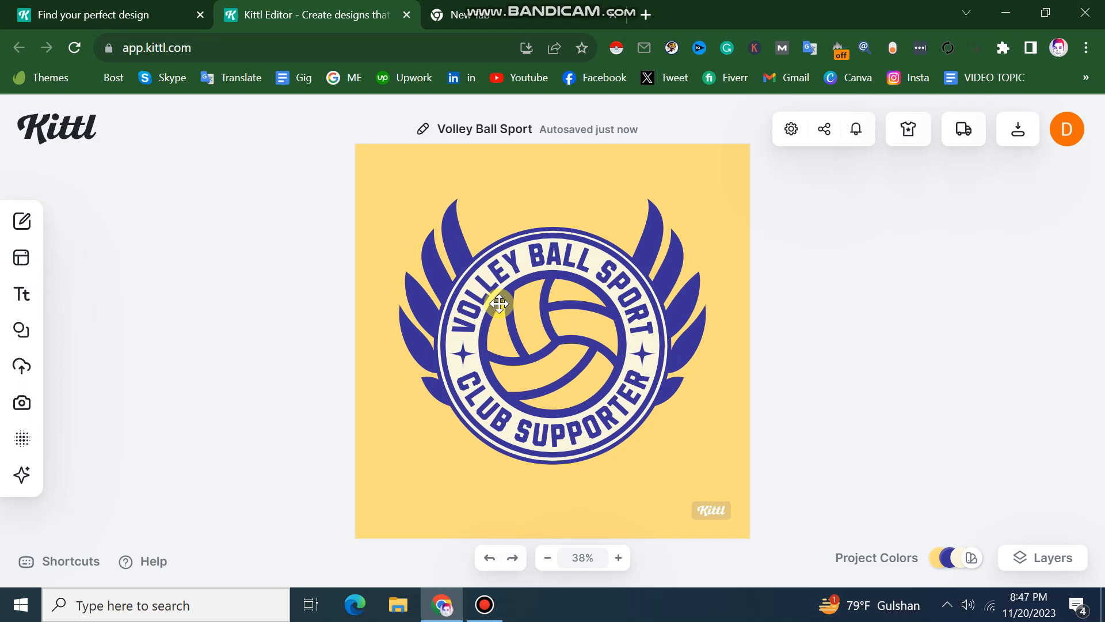
Replace the badge's upper curved text "VOLLEY BALL SPORT" with "TECH SAVVY AGECY" and deselect it.
{"action": "left_click", "coordinate": [490, 275]}
{"action": "double_click", "coordinate": [513, 259]}
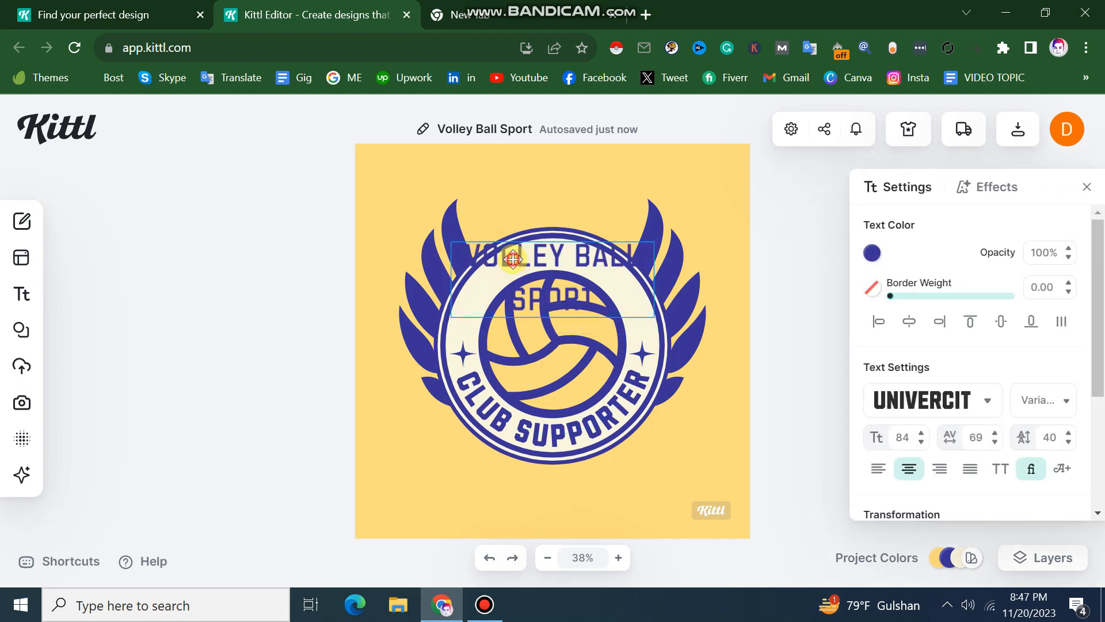
{"action": "key", "text": "ctrl+a"}
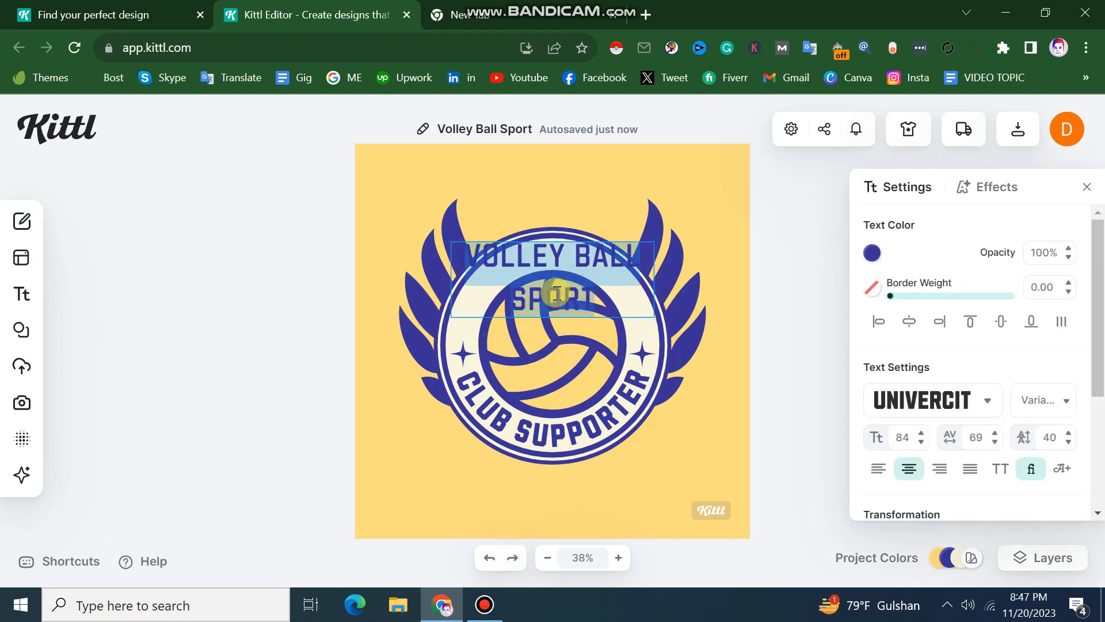
{"action": "type", "text": "TEC"}
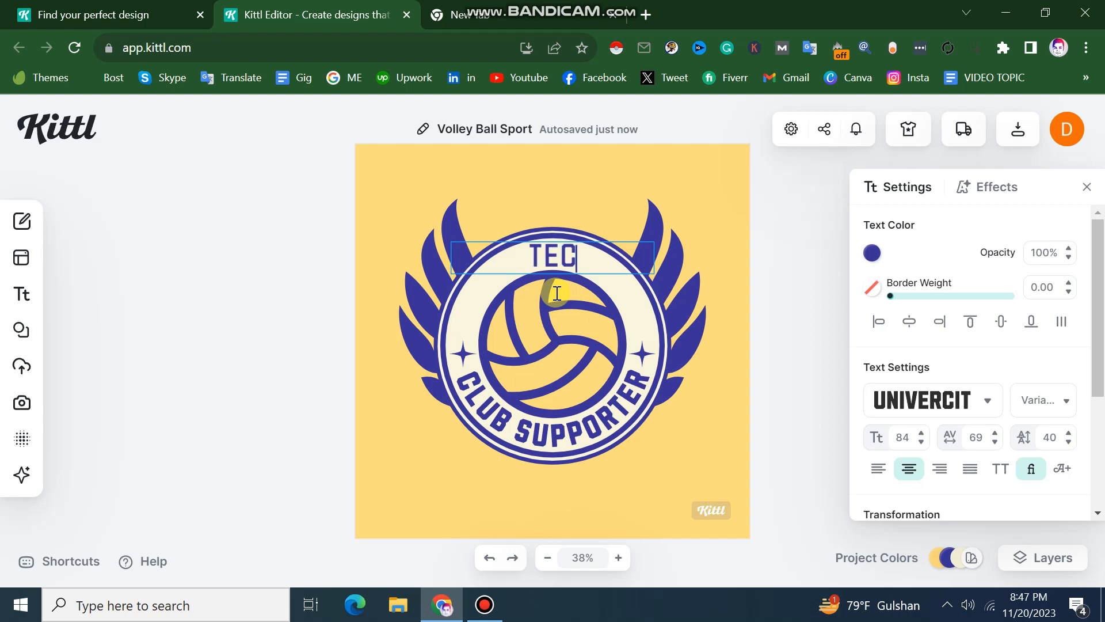
{"action": "type", "text": "H SAVVY"}
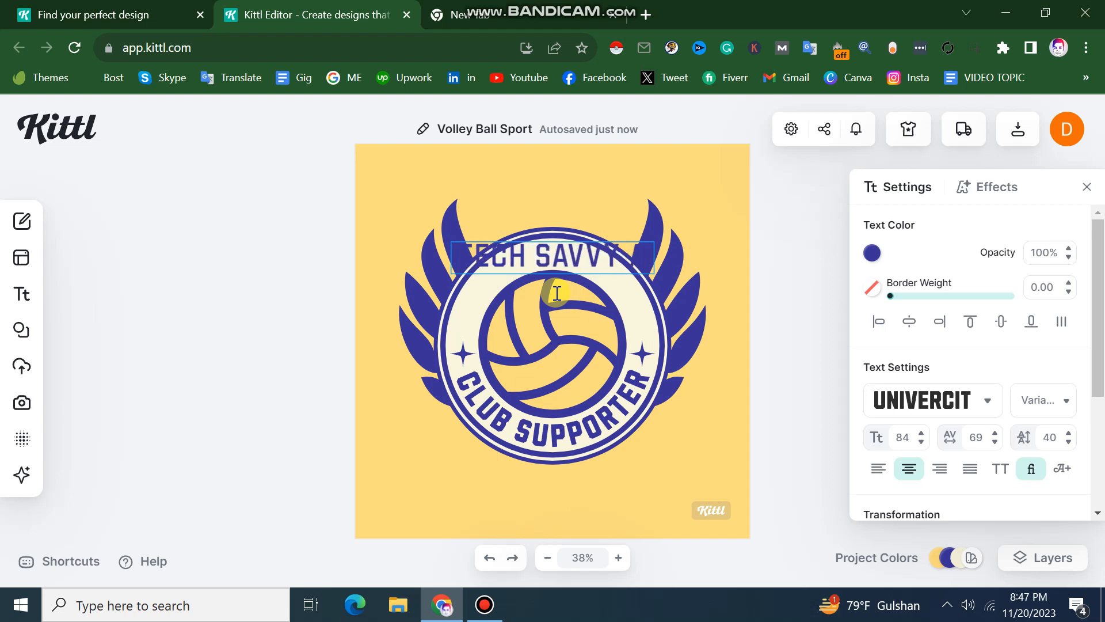
{"action": "key", "text": "Return"}
{"action": "type", "text": "AGENCY"}
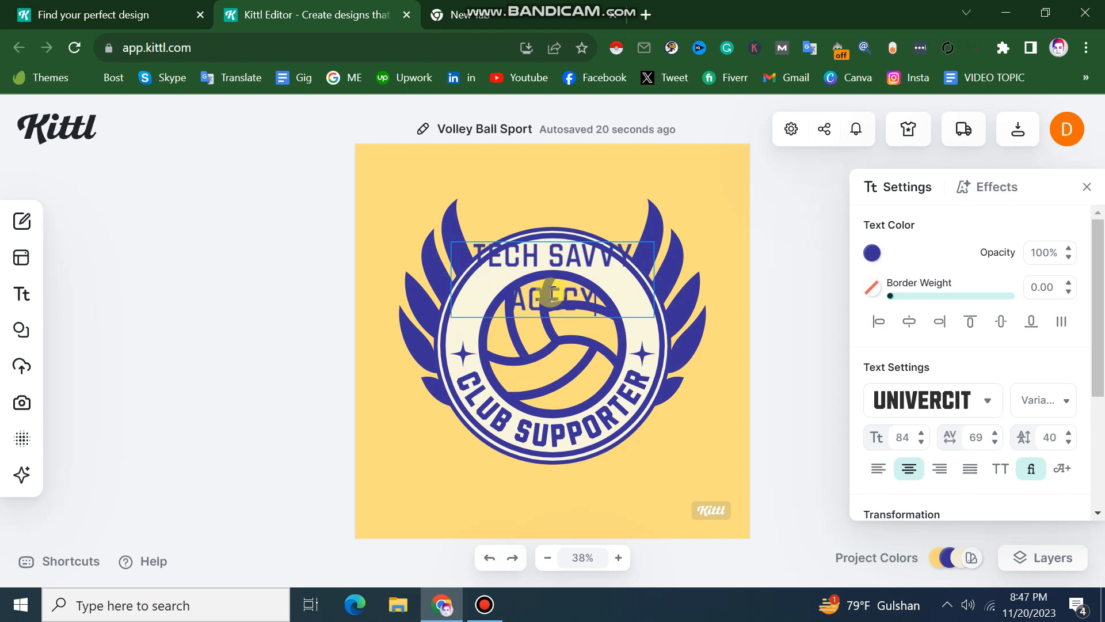
{"action": "left_click", "coordinate": [772, 297]}
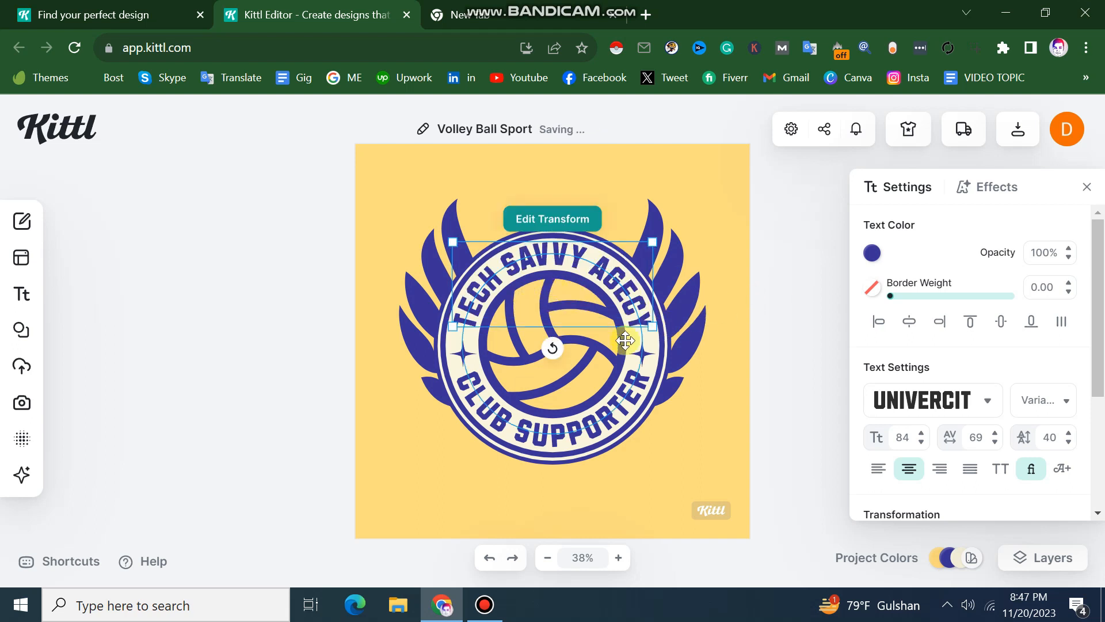
{"action": "left_click", "coordinate": [252, 353]}
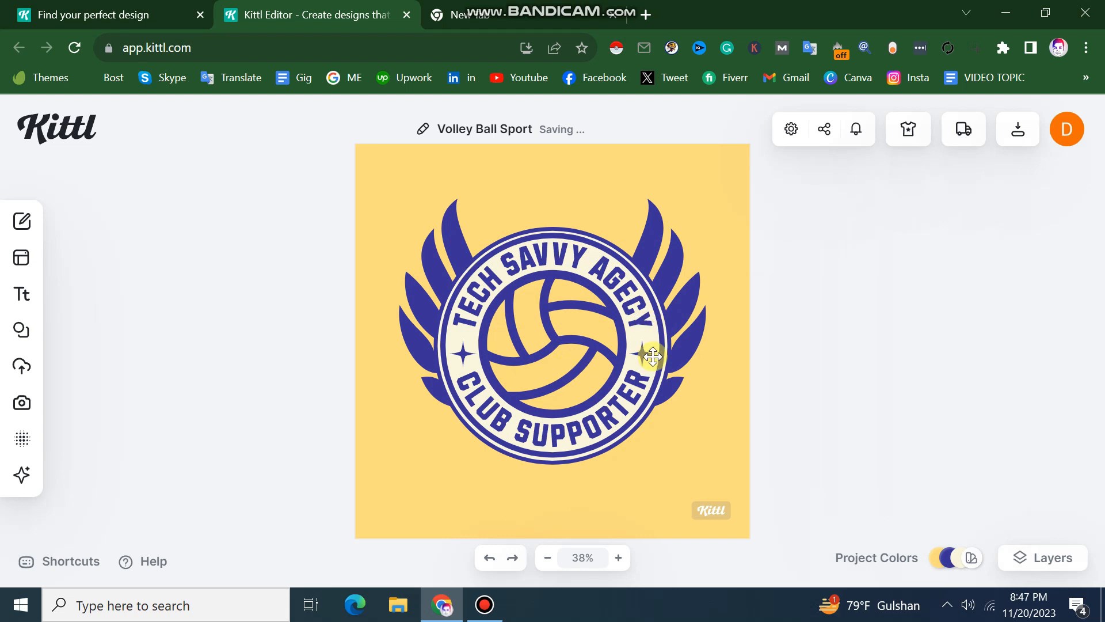
Replace the badge's lower curved text "CLUB SUPPORTER" with "MORE UPDATE" and deselect it.
{"action": "double_click", "coordinate": [558, 436]}
{"action": "triple_click", "coordinate": [557, 432]}
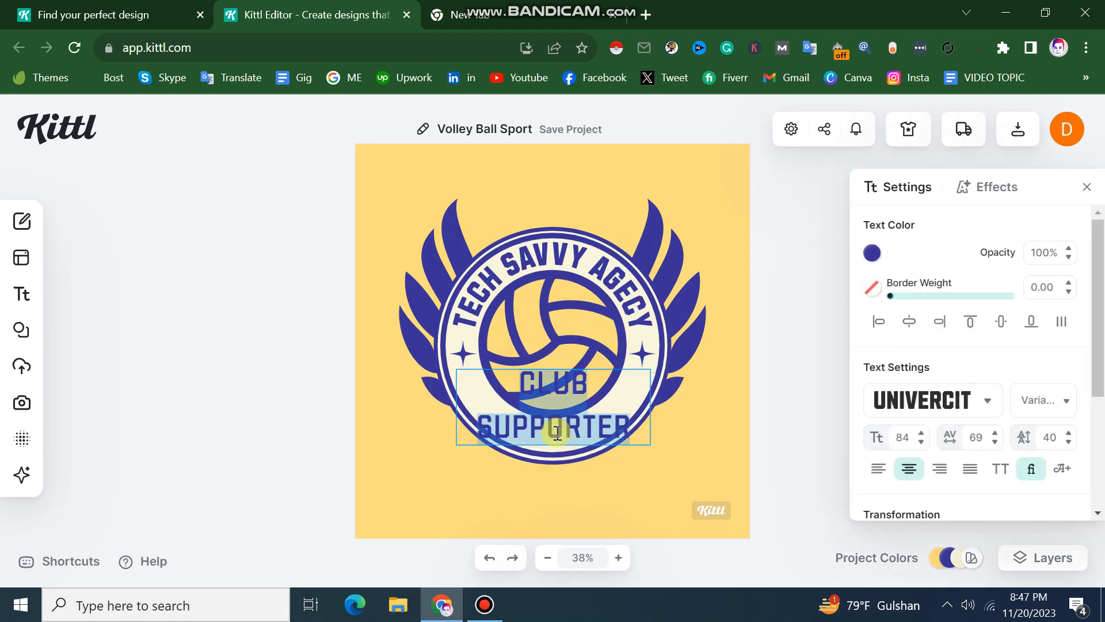
{"action": "type", "text": "MORE"}
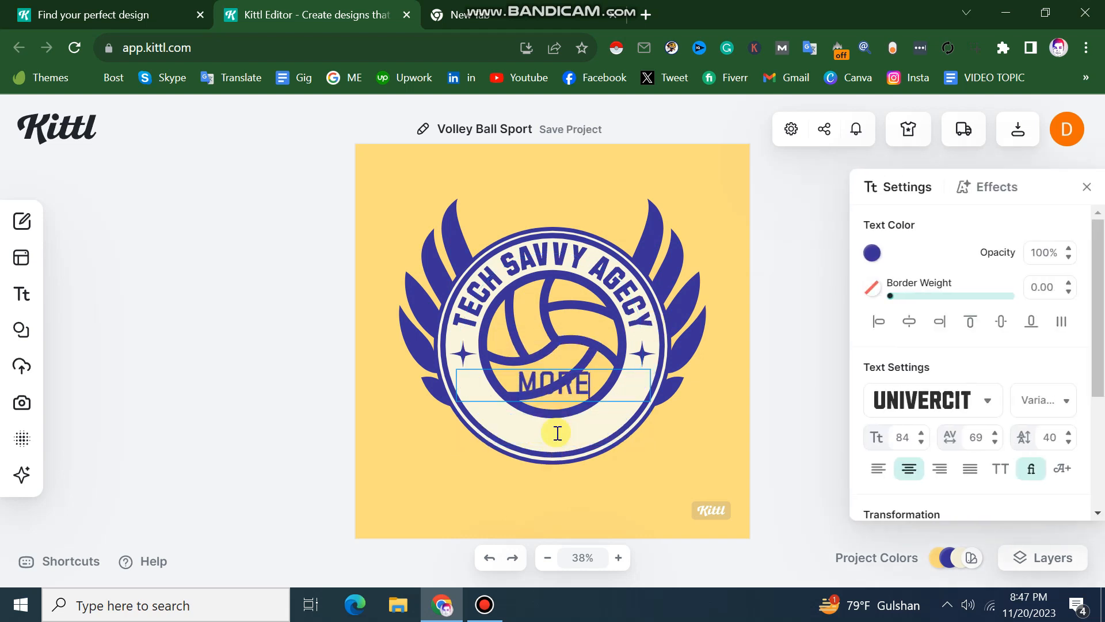
{"action": "type", "text": " UPDATE"}
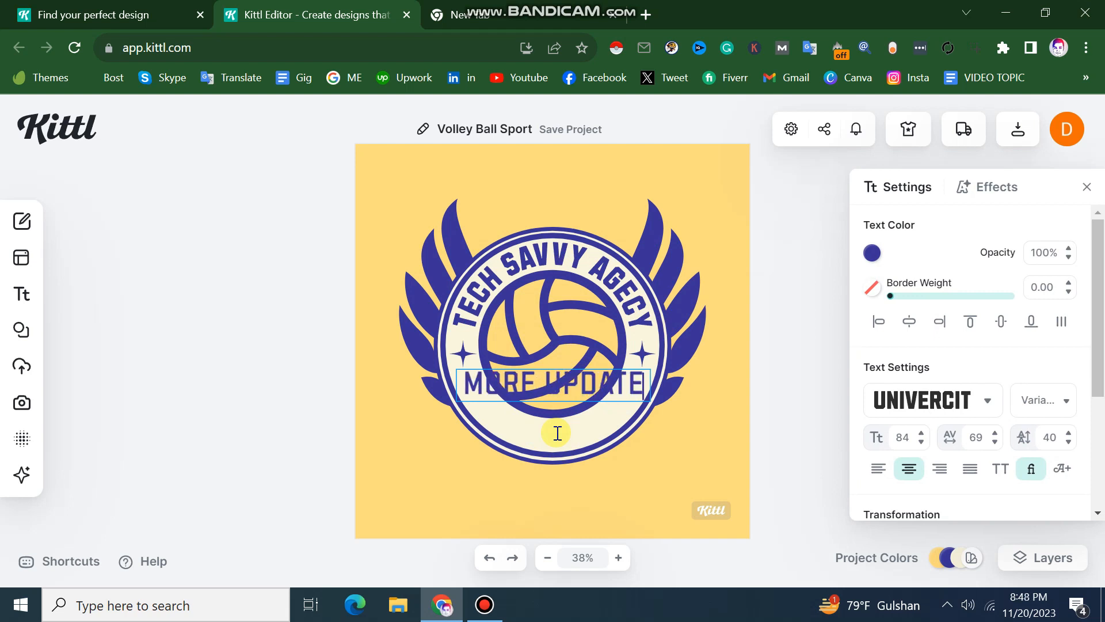
{"action": "left_click", "coordinate": [772, 334]}
{"action": "left_click", "coordinate": [527, 454]}
{"action": "left_click", "coordinate": [226, 364]}
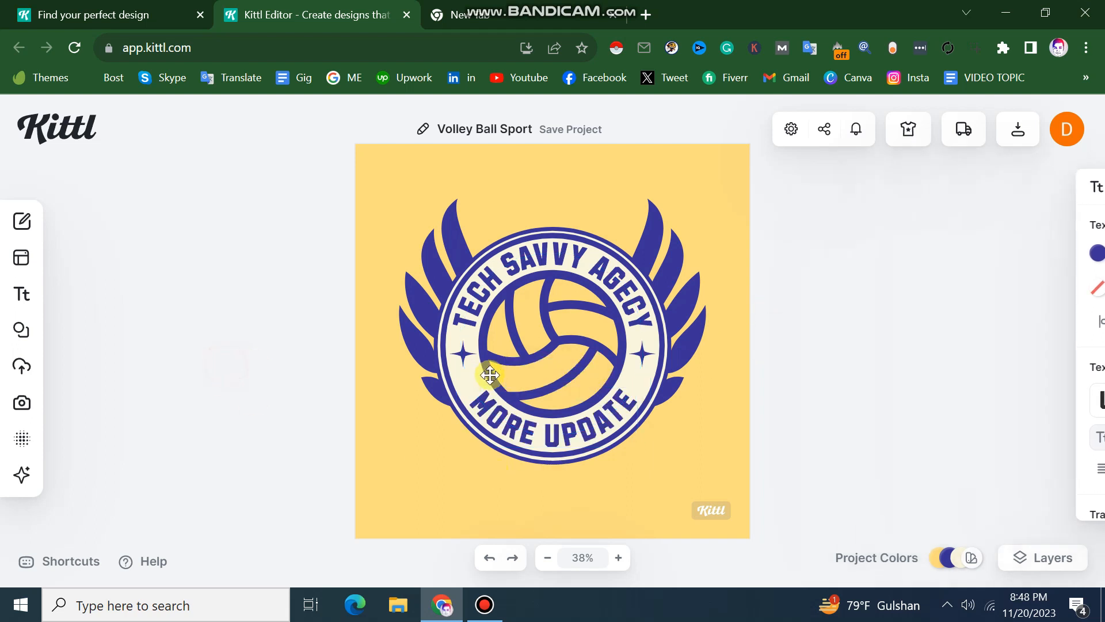
{"action": "scroll", "coordinate": [561, 326], "scroll_direction": "up", "scroll_amount": 3}
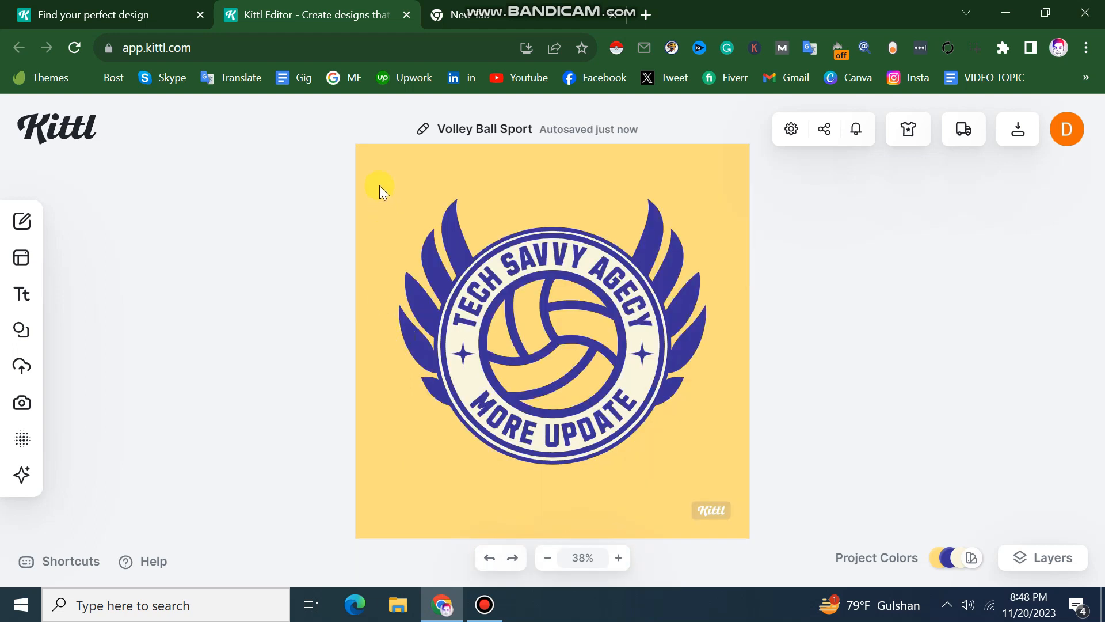
Change the artboard's background to a solid mint green, hex 79ffc9, and close the colour settings.
{"action": "left_click", "coordinate": [379, 186]}
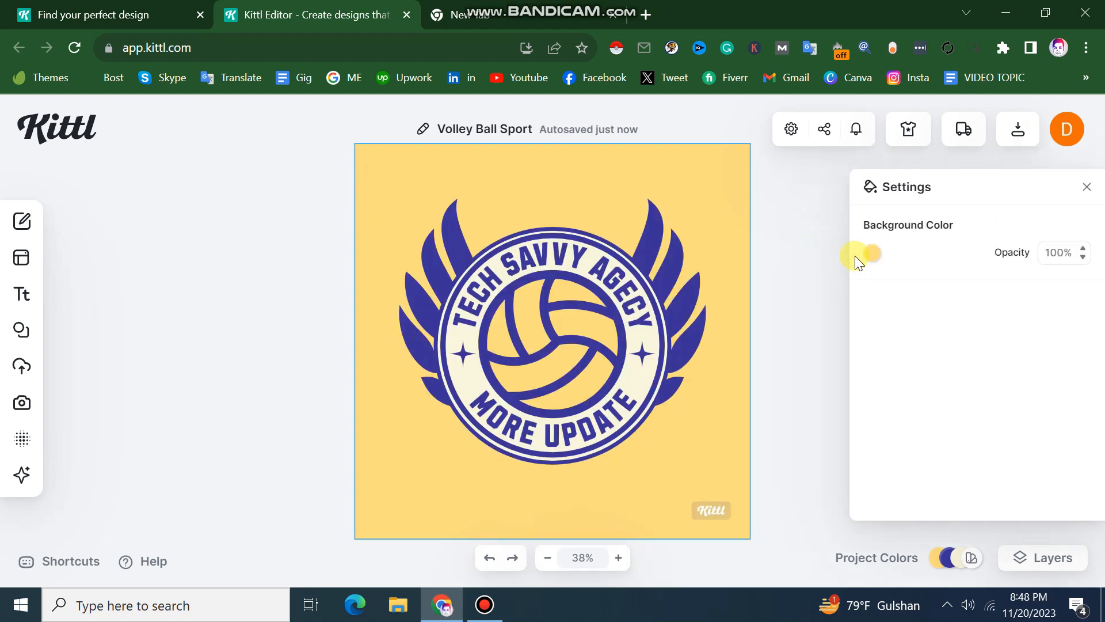
{"action": "left_click", "coordinate": [873, 252]}
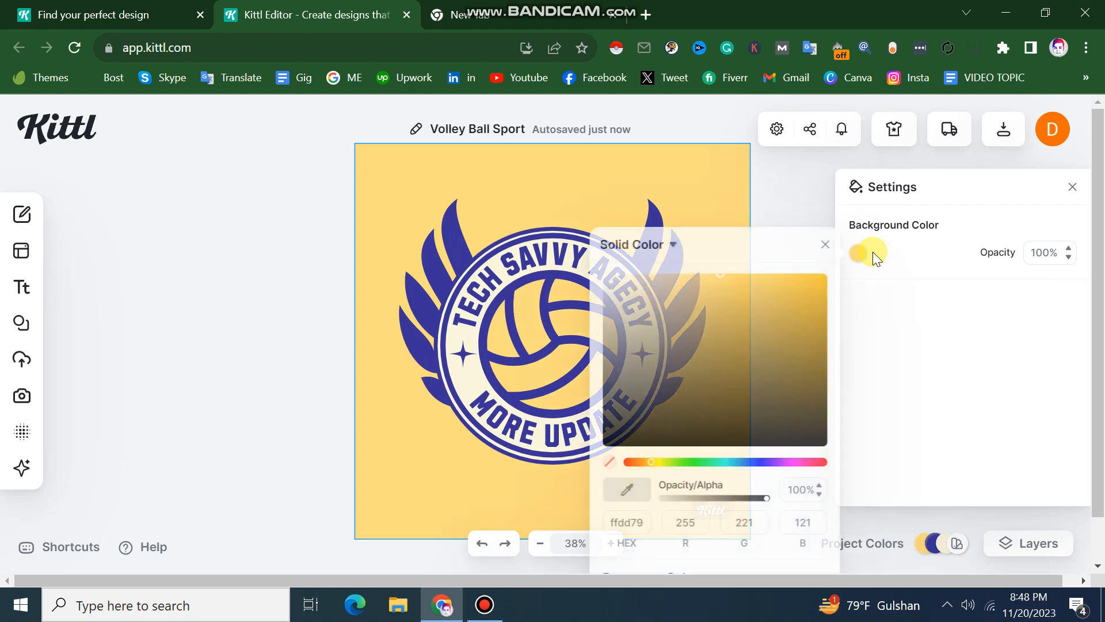
{"action": "left_click_drag", "start_coordinate": [665, 462], "coordinate": [712, 462]}
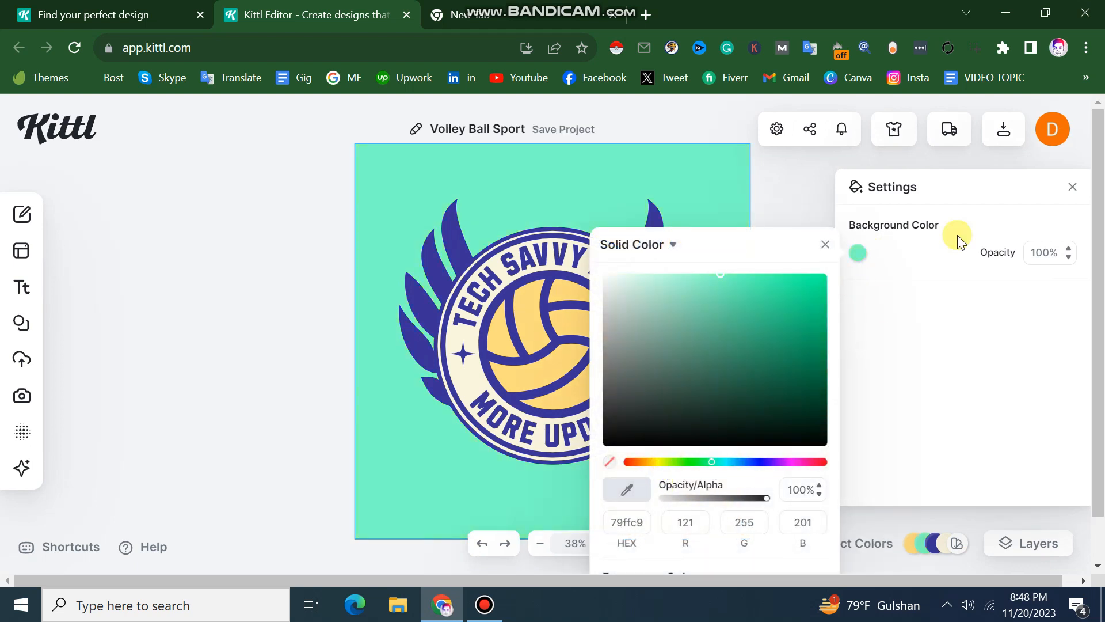
{"action": "left_click", "coordinate": [803, 196]}
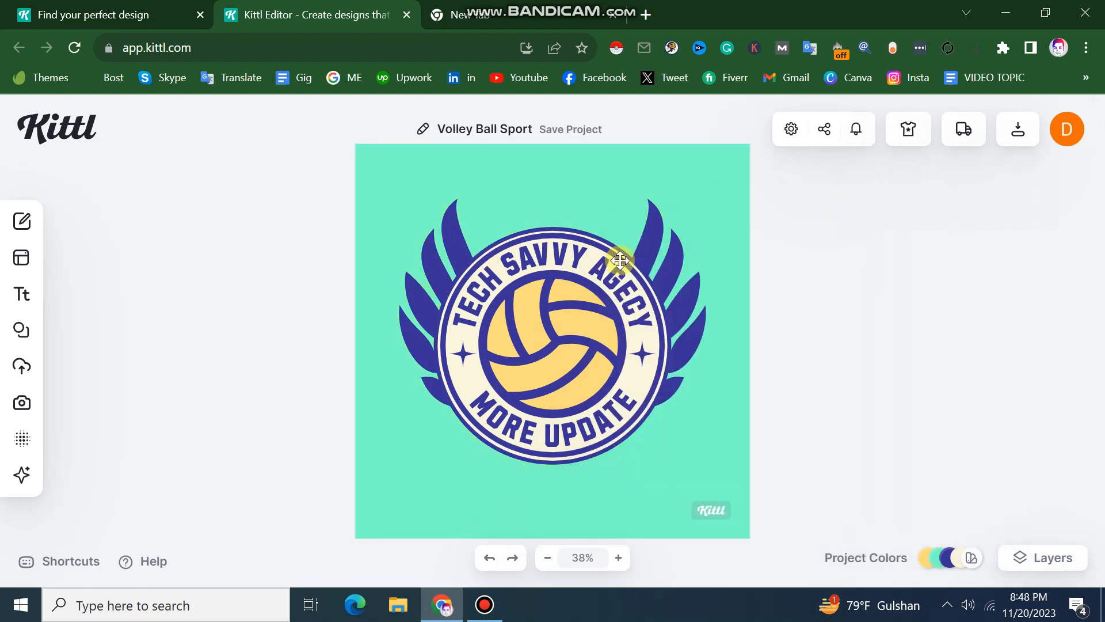
{"action": "left_click", "coordinate": [544, 267]}
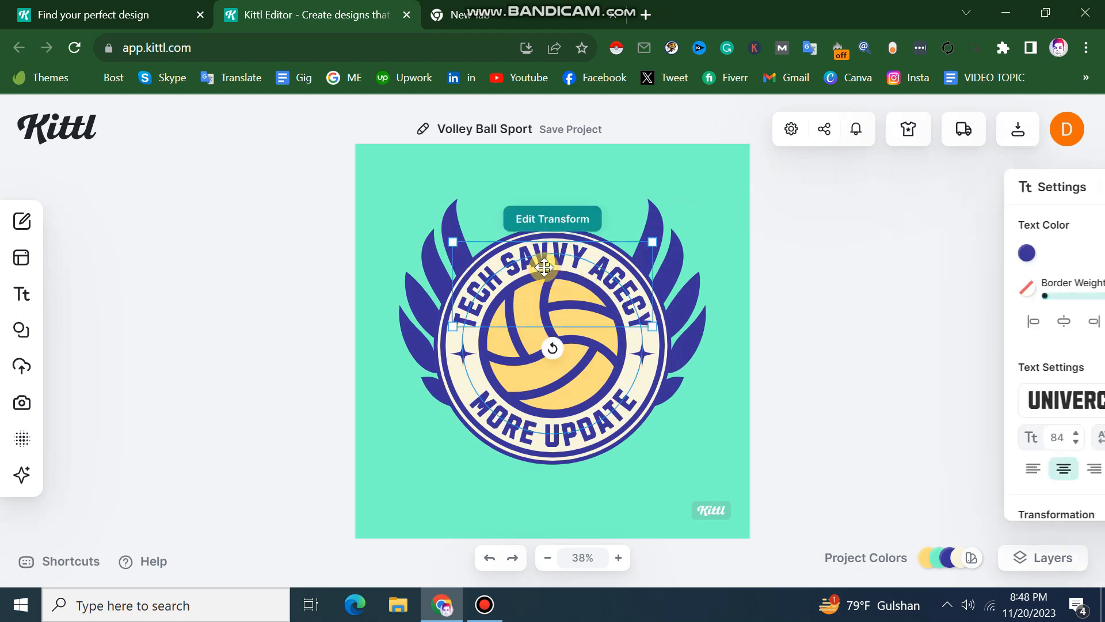
{"action": "left_click", "coordinate": [779, 250]}
{"action": "left_click", "coordinate": [679, 261]}
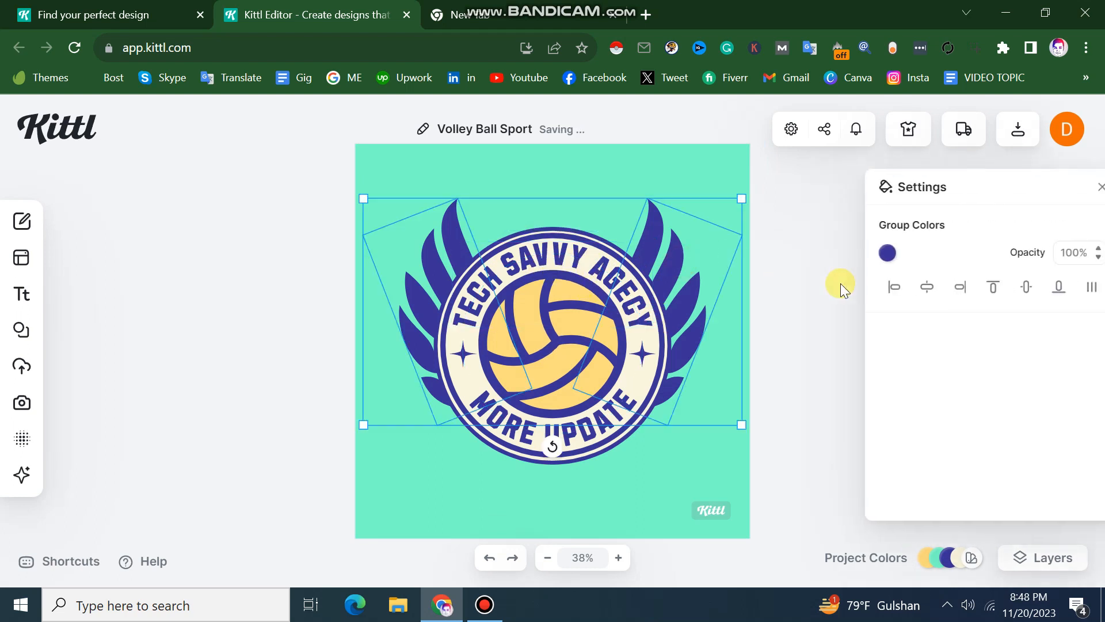
{"action": "left_click", "coordinate": [777, 271]}
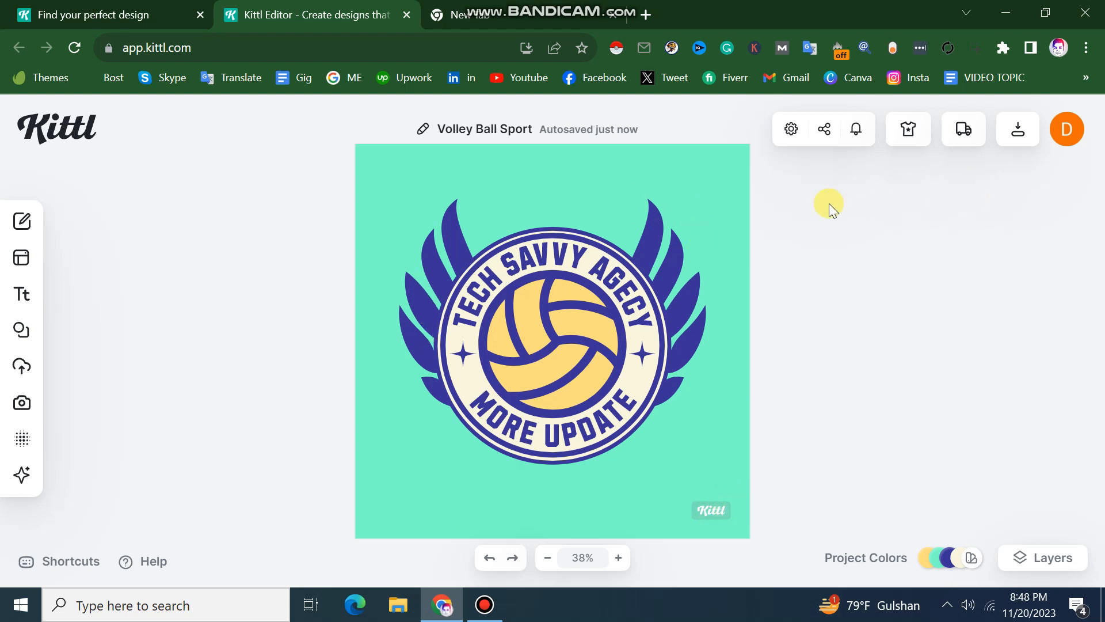
Download the logo as a PNG and open the downloaded file to inspect its Kittl watermark.
{"action": "left_click", "coordinate": [1016, 134]}
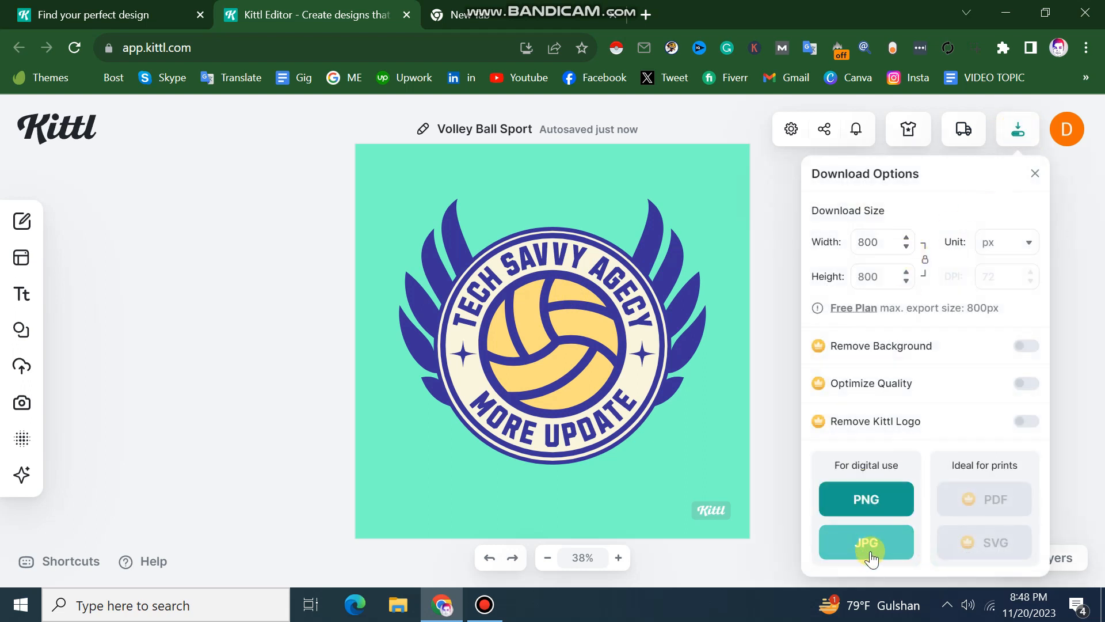
{"action": "left_click", "coordinate": [879, 503]}
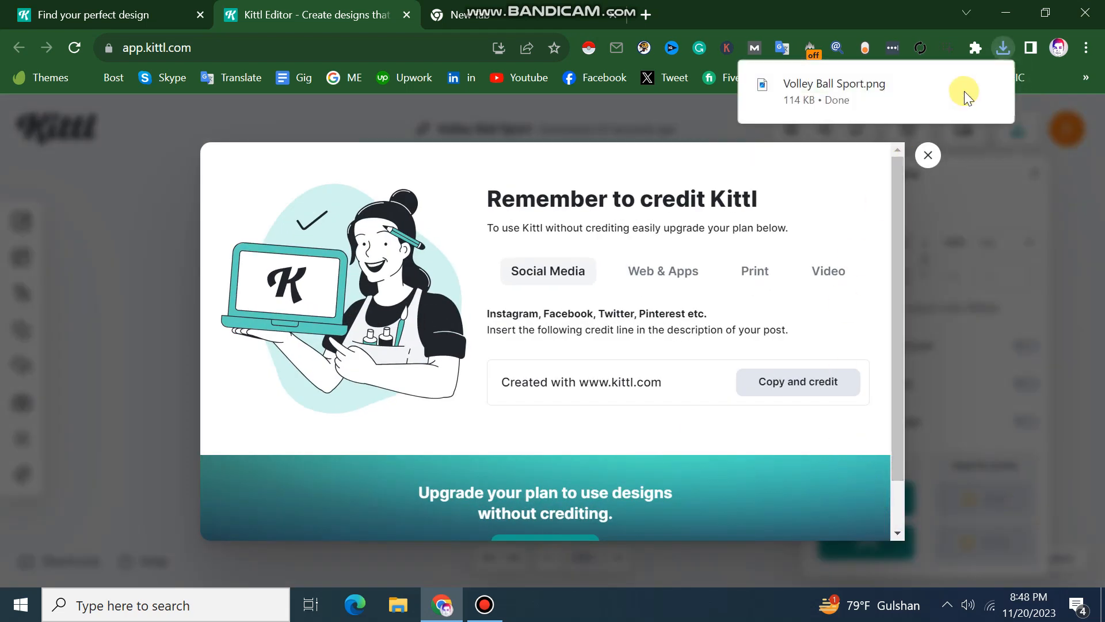
{"action": "left_click", "coordinate": [835, 91]}
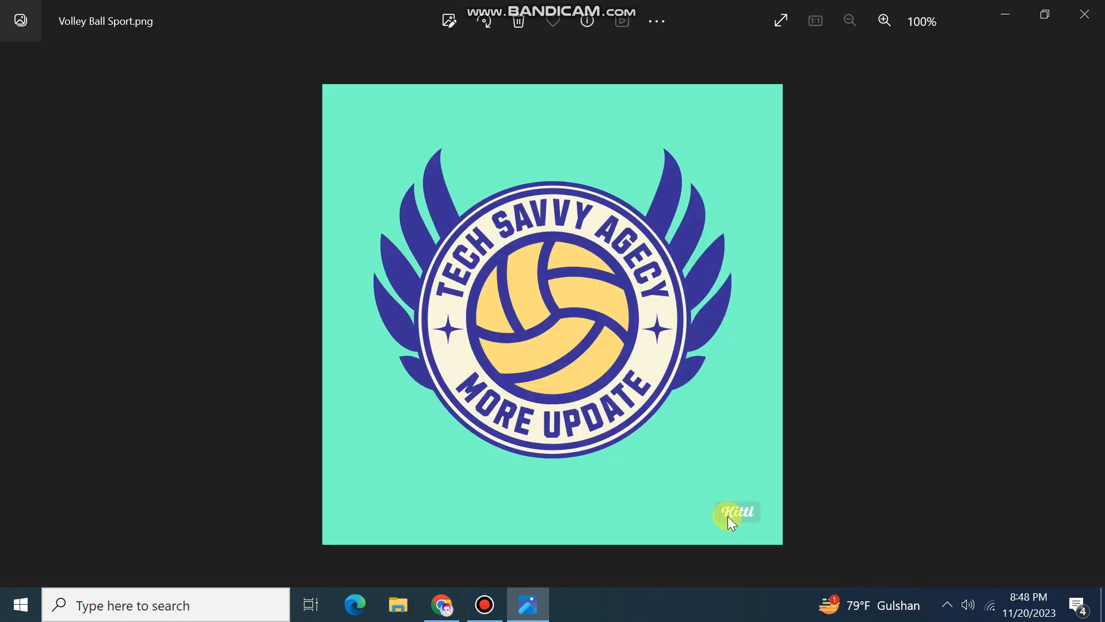
{"action": "double_click", "coordinate": [728, 516]}
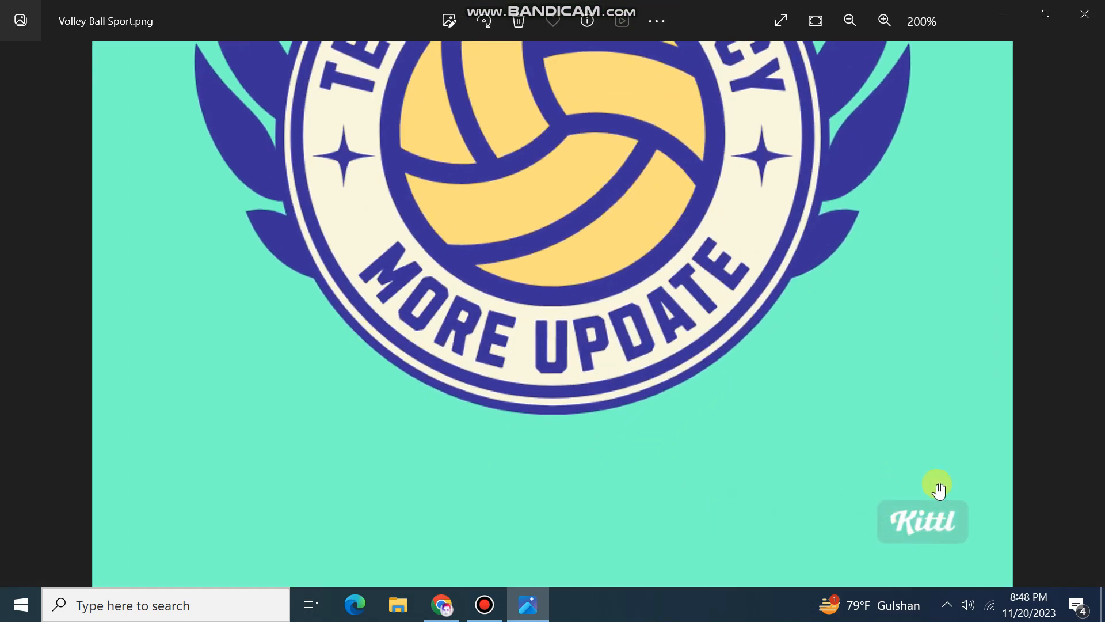
{"action": "double_click", "coordinate": [850, 492]}
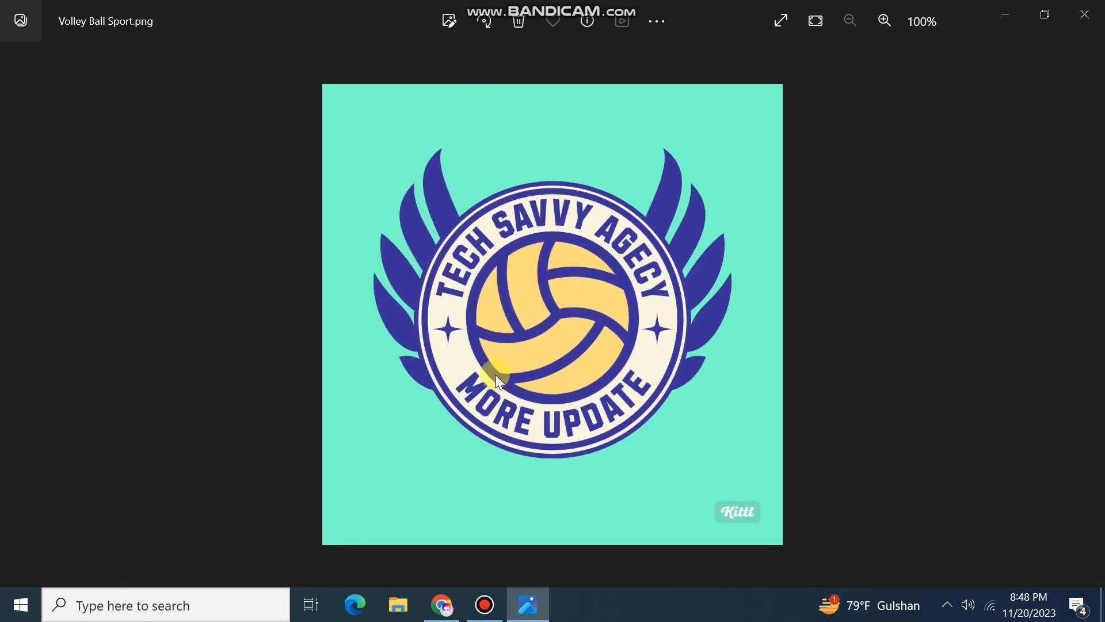